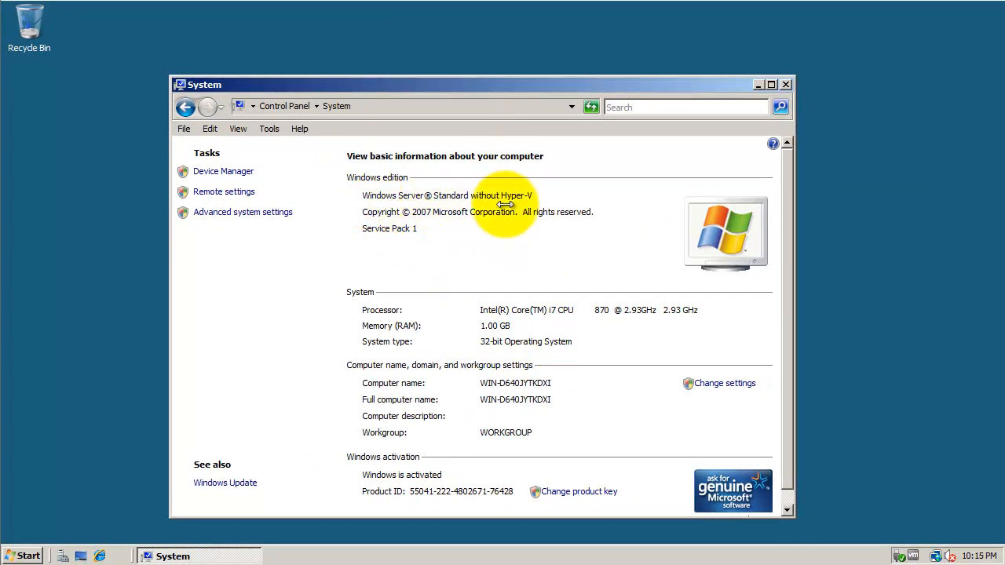
{"action": "left_click", "coordinate": [99, 556]}
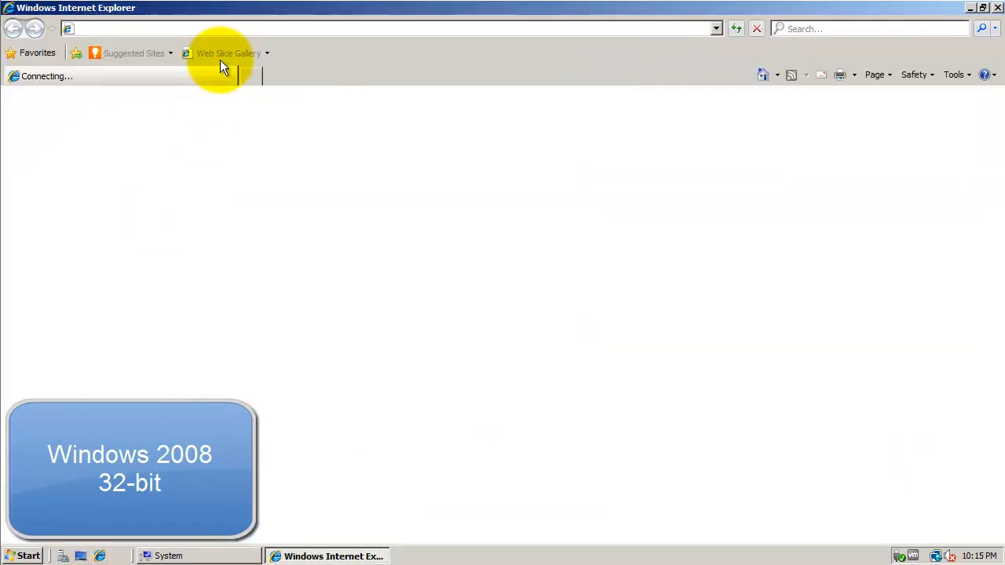
{"action": "left_click", "coordinate": [233, 29]}
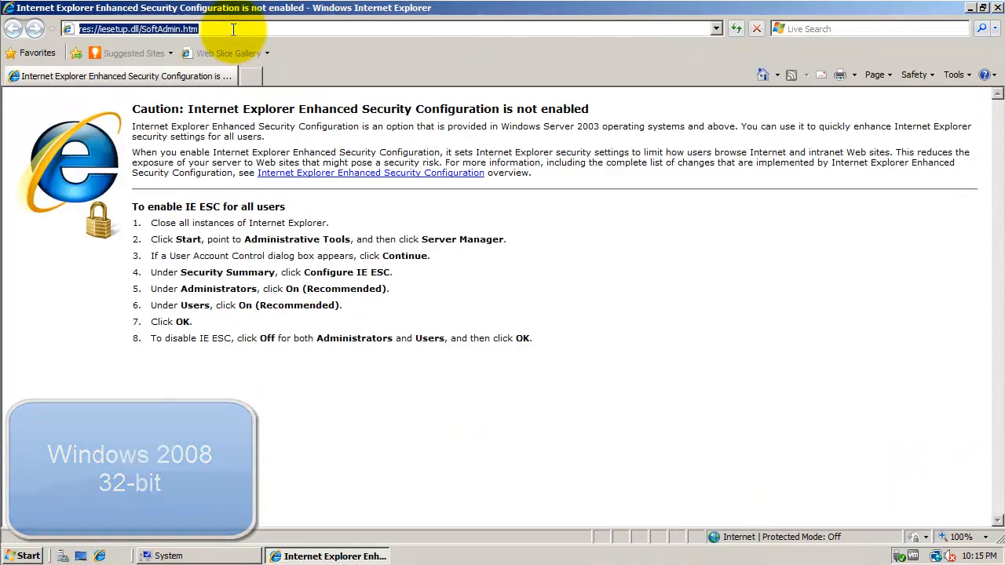
{"action": "type", "text": "www.gladinet.co"}
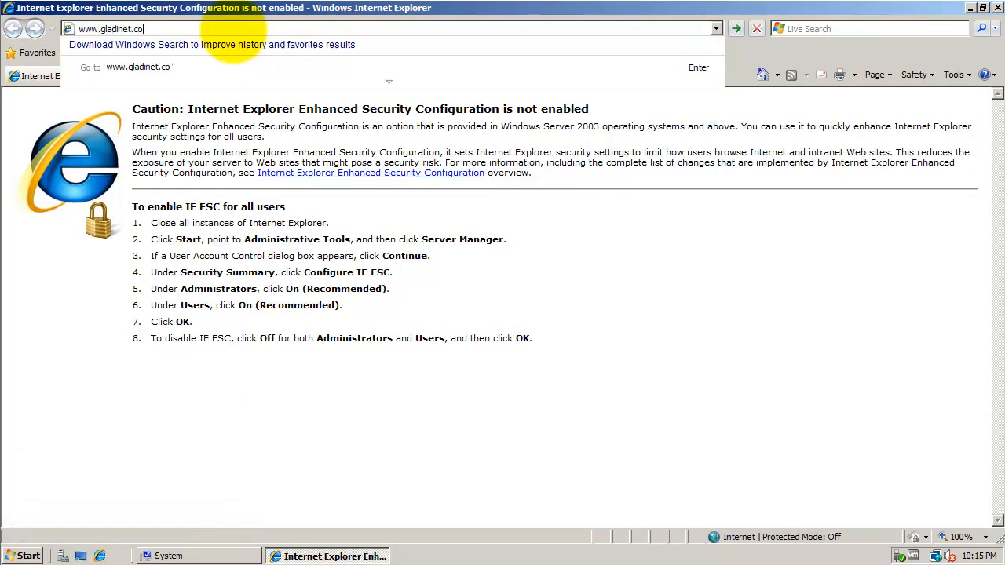
{"action": "type", "text": "m"}
{"action": "key", "text": "Return"}
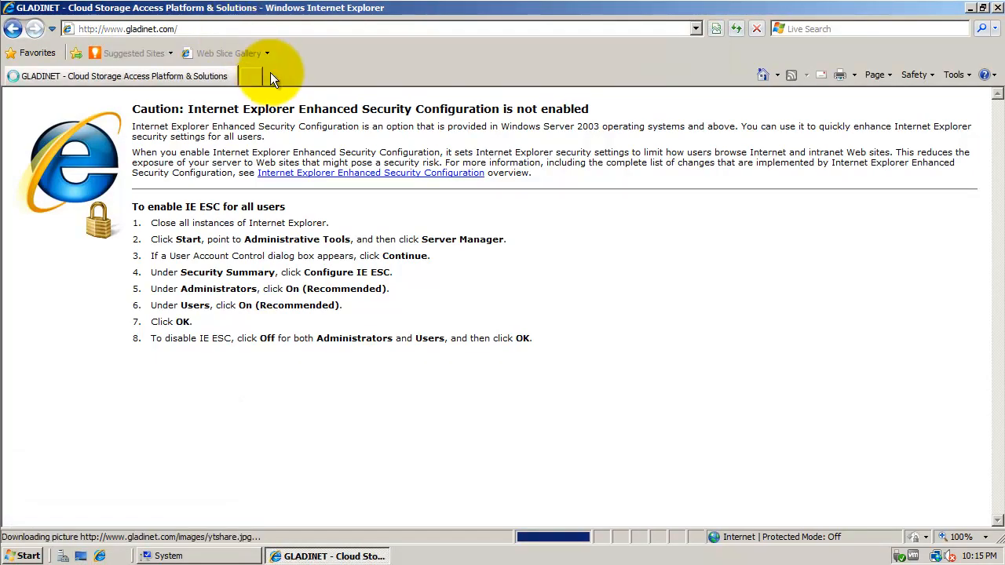
- Download the 32-bit Cloud Server 3.2.798 installer and save the .msi to Downloads
{"action": "scroll", "coordinate": [824, 251], "scroll_direction": "down", "scroll_amount": 5}
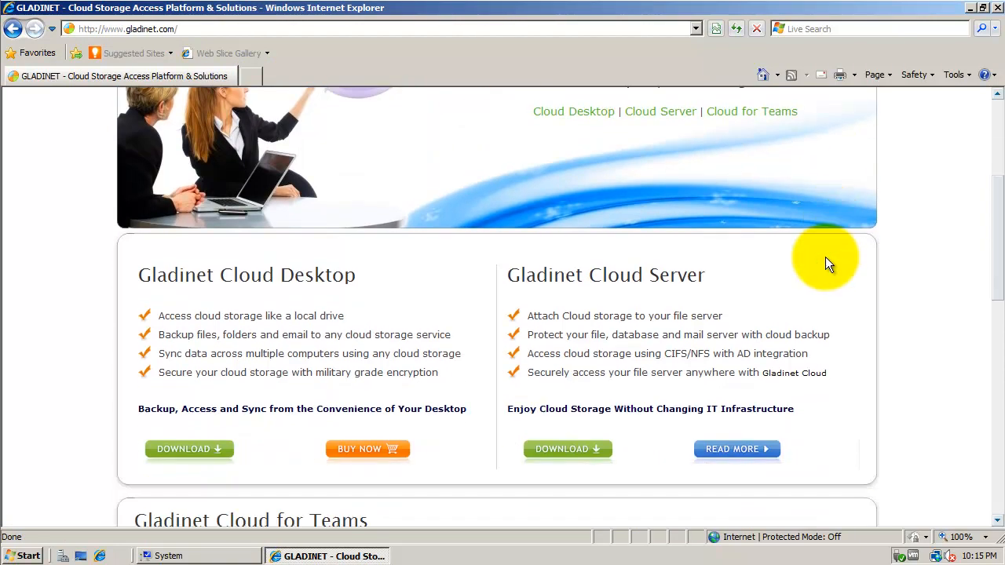
{"action": "left_click", "coordinate": [585, 451]}
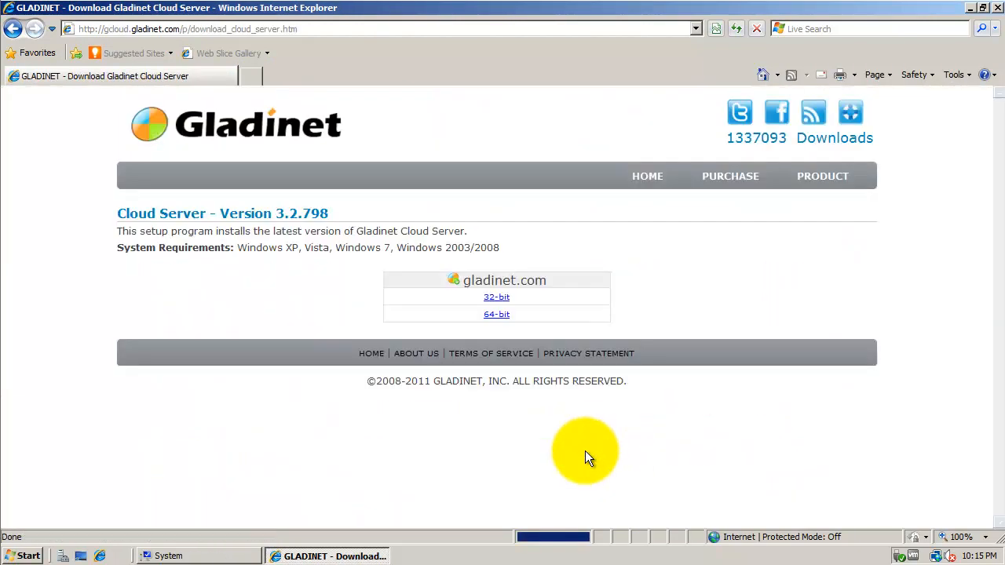
{"action": "left_click", "coordinate": [494, 299]}
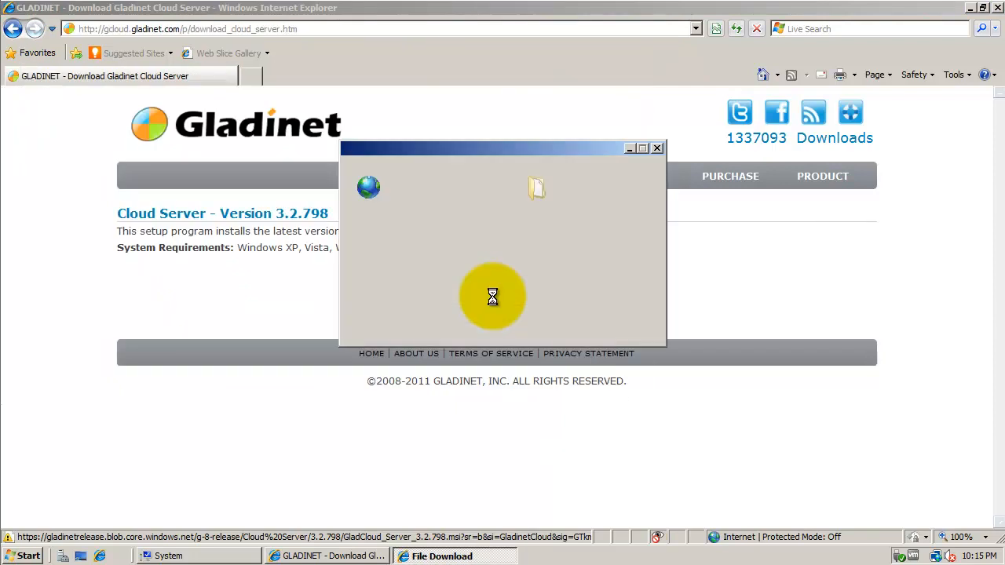
{"action": "left_click", "coordinate": [547, 289]}
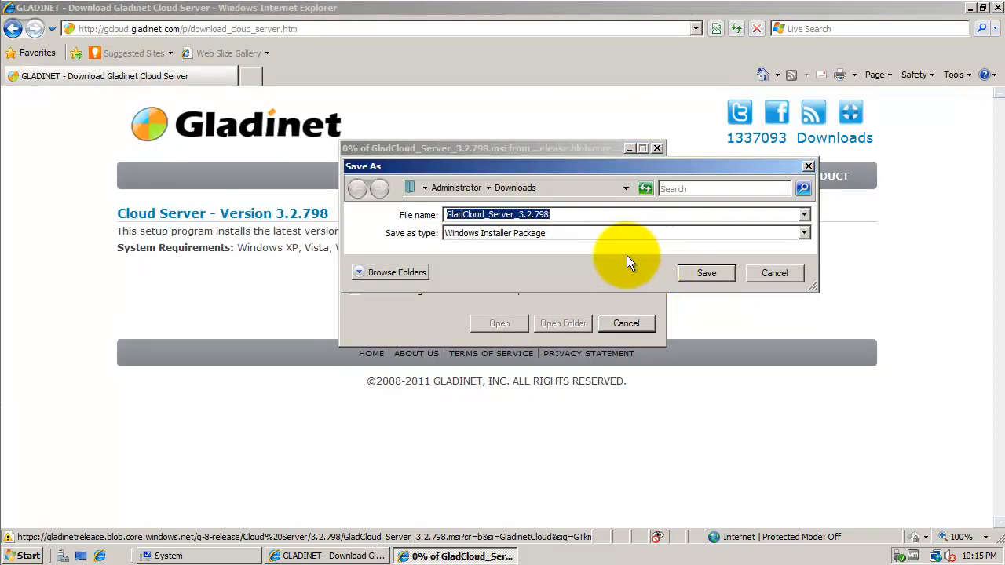
{"action": "left_click", "coordinate": [708, 276]}
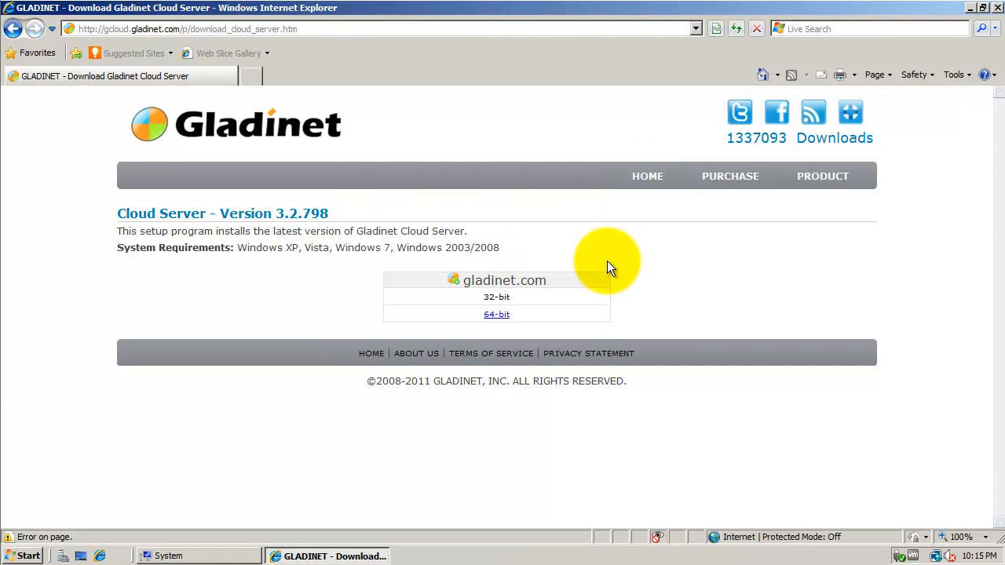
- Open the Administrator's Downloads folder and run the GladCloud_Server installer package
{"action": "left_click", "coordinate": [970, 7]}
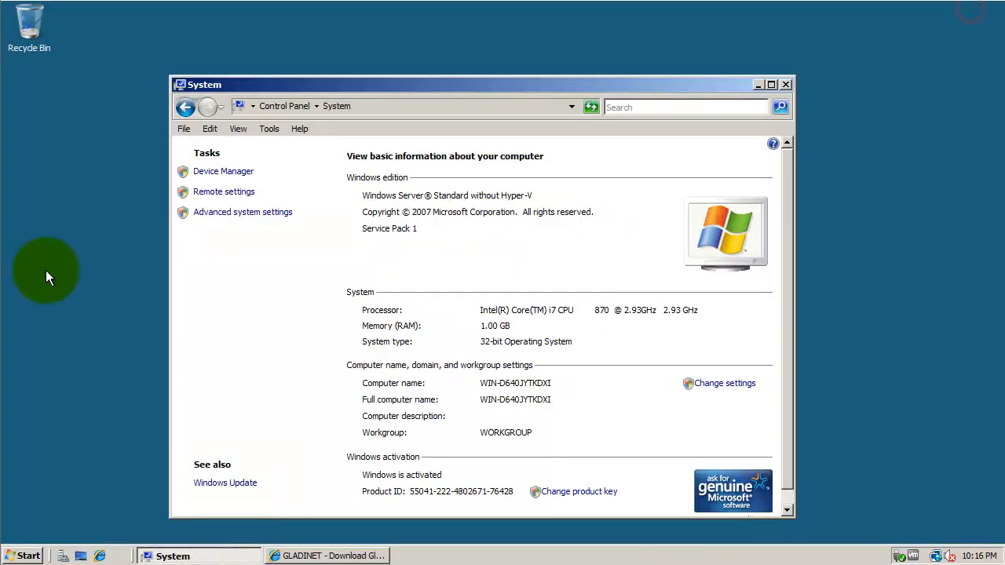
{"action": "left_click", "coordinate": [24, 555]}
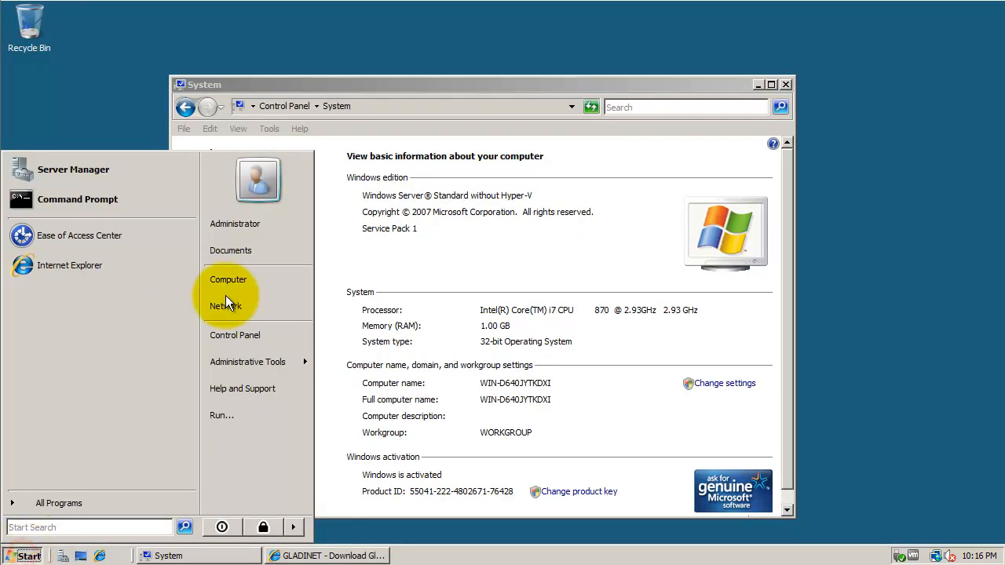
{"action": "left_click", "coordinate": [279, 228]}
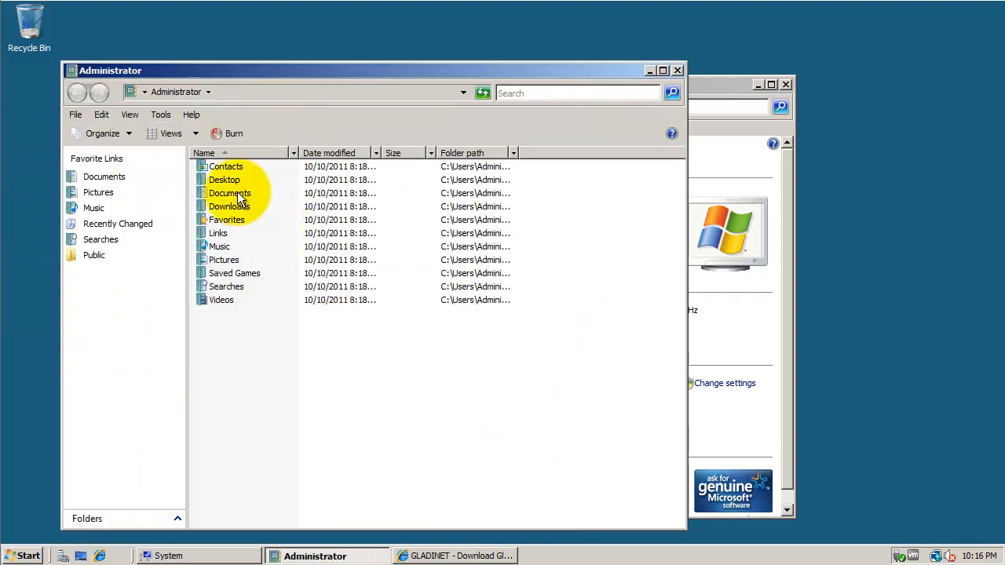
{"action": "double_click", "coordinate": [234, 205]}
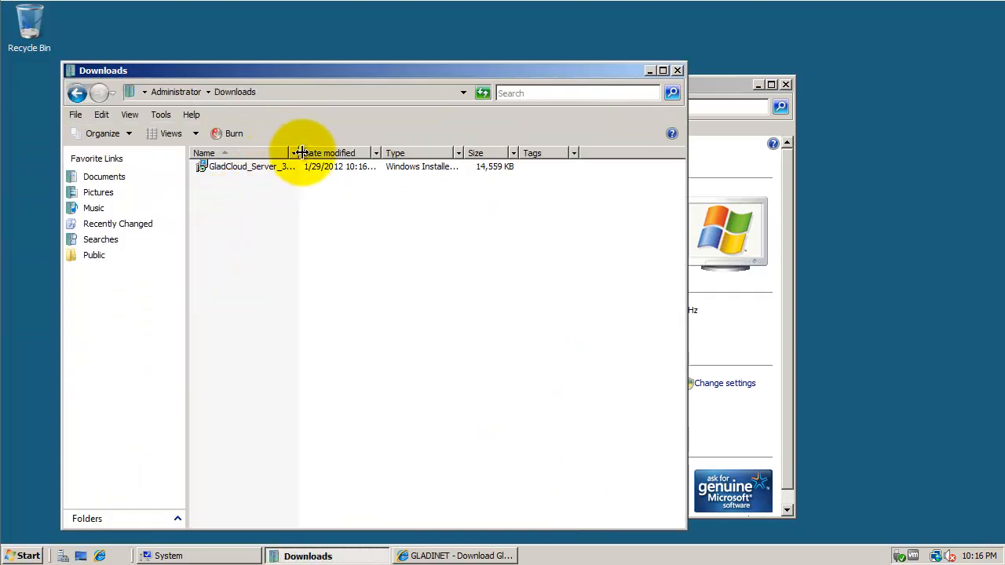
{"action": "left_click", "coordinate": [269, 168]}
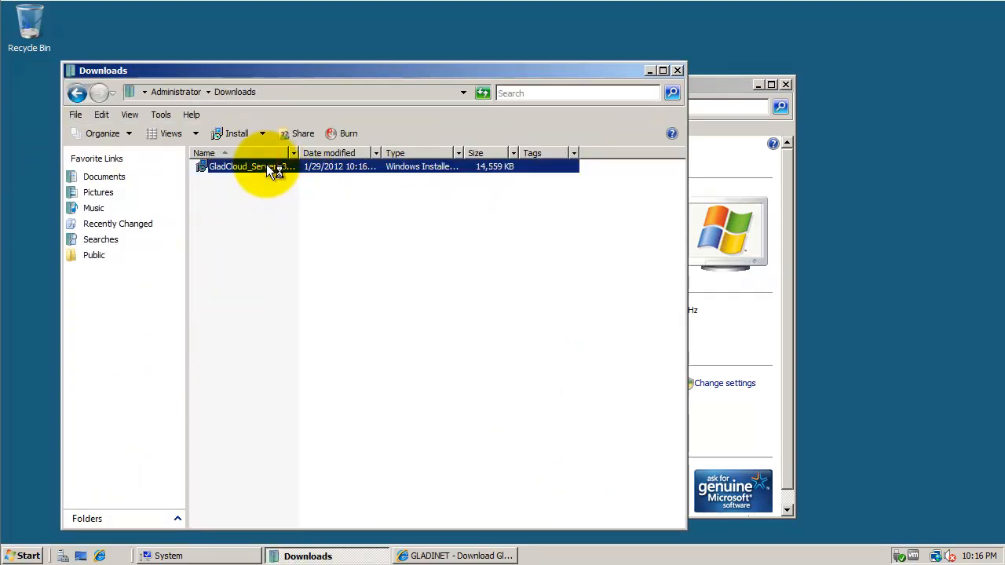
{"action": "double_click", "coordinate": [266, 166]}
- Run setup, accept the license, keep the default Program Files folder, and complete installation
{"action": "left_click", "coordinate": [547, 291]}
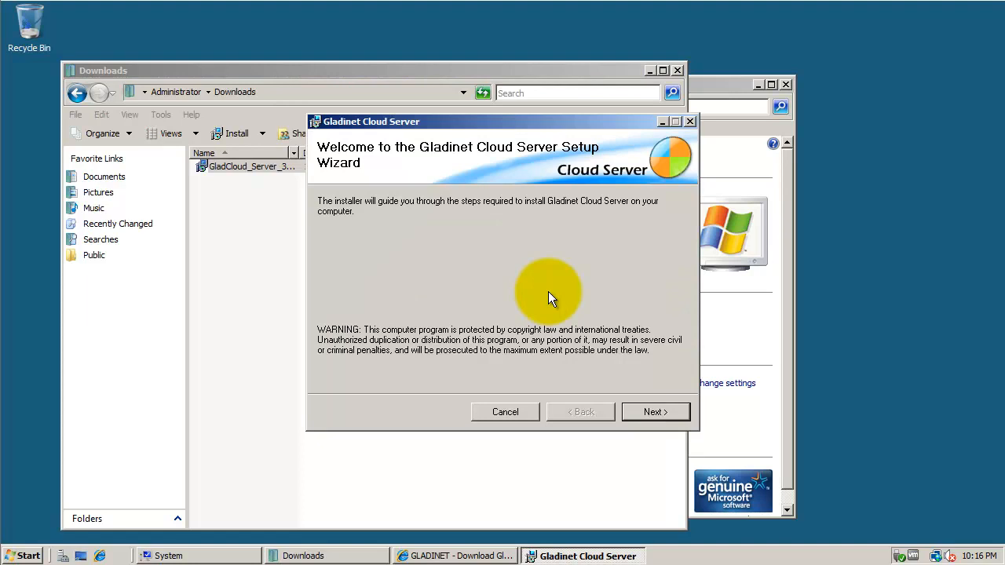
{"action": "left_click", "coordinate": [661, 411]}
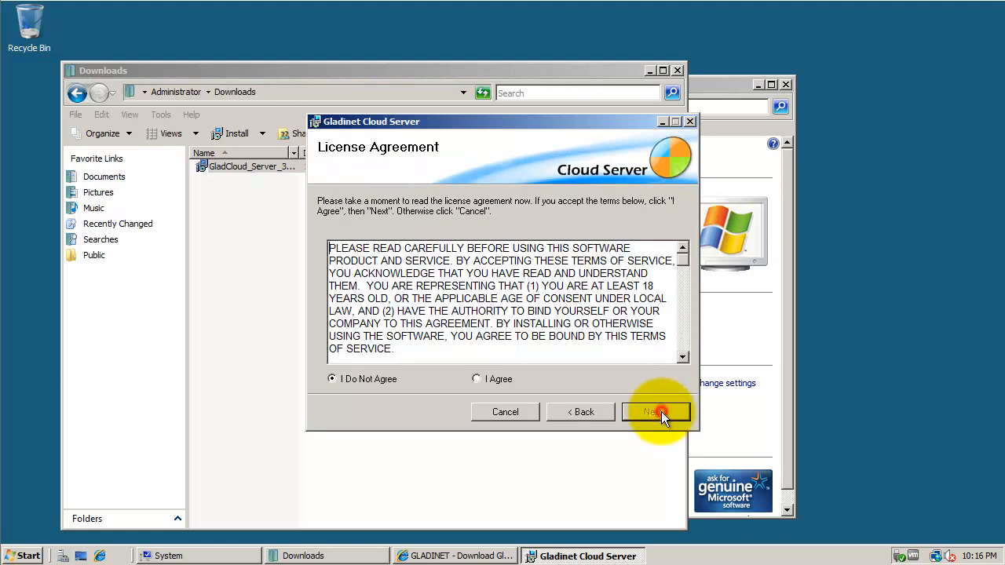
{"action": "left_click", "coordinate": [506, 379]}
{"action": "left_click", "coordinate": [657, 413]}
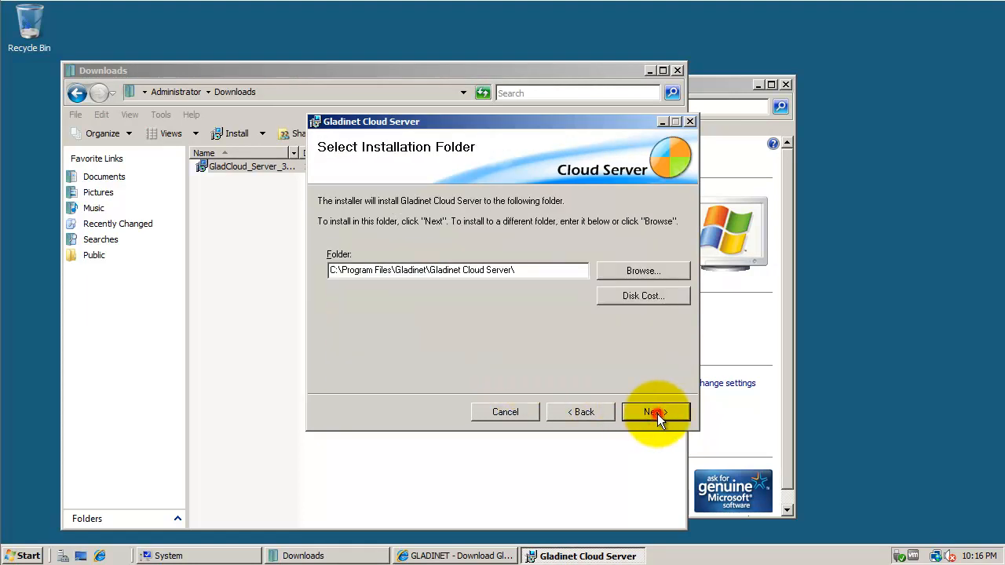
{"action": "left_click", "coordinate": [657, 414]}
{"action": "left_click", "coordinate": [657, 414]}
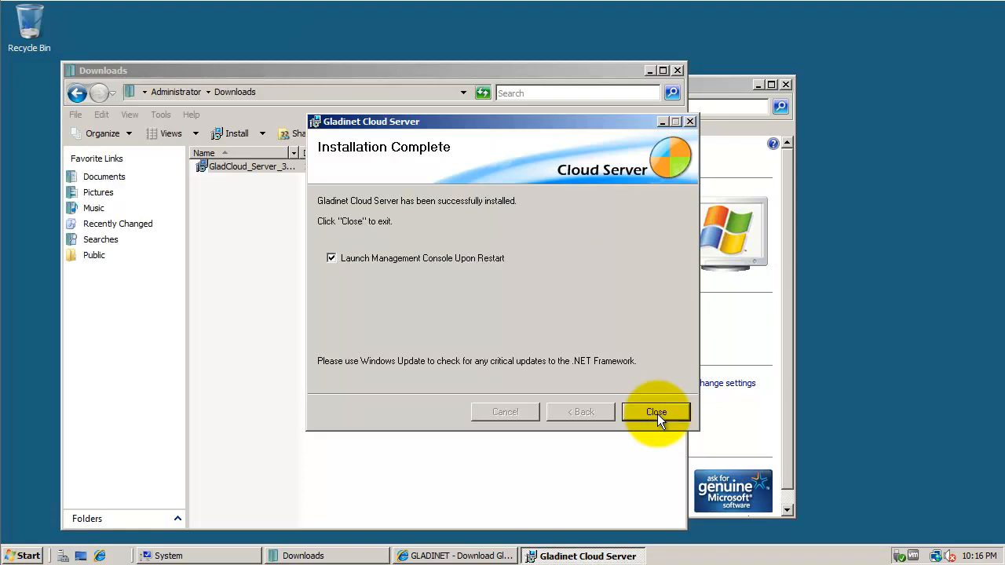
{"action": "left_click", "coordinate": [657, 414]}
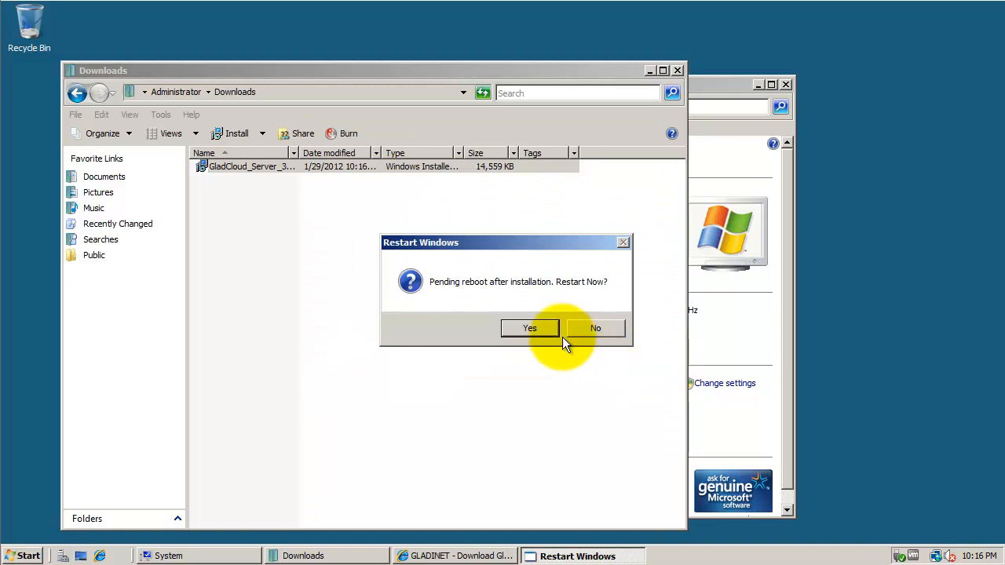
- Restart Windows now, then sign back in as Administrator with the account password
{"action": "left_click", "coordinate": [532, 329]}
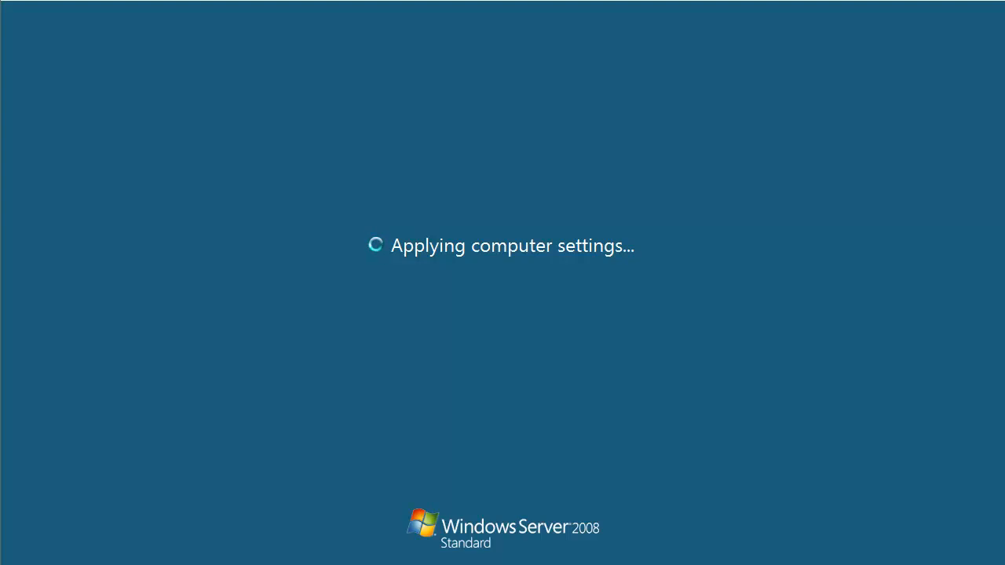
{"action": "key", "text": "ctrl+alt+Delete"}
{"action": "left_click", "coordinate": [433, 327]}
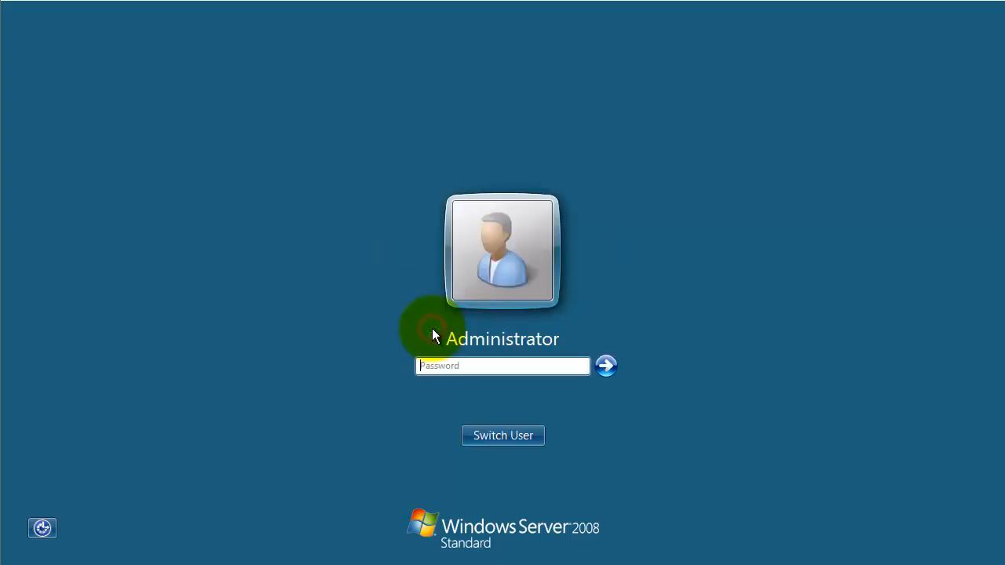
{"action": "left_click", "coordinate": [426, 364]}
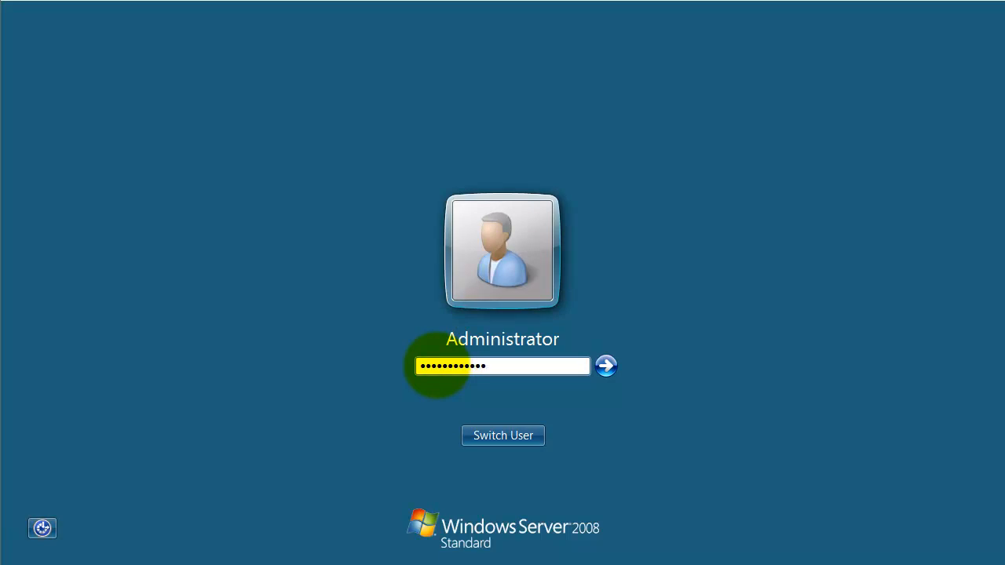
{"action": "key", "text": "Return"}
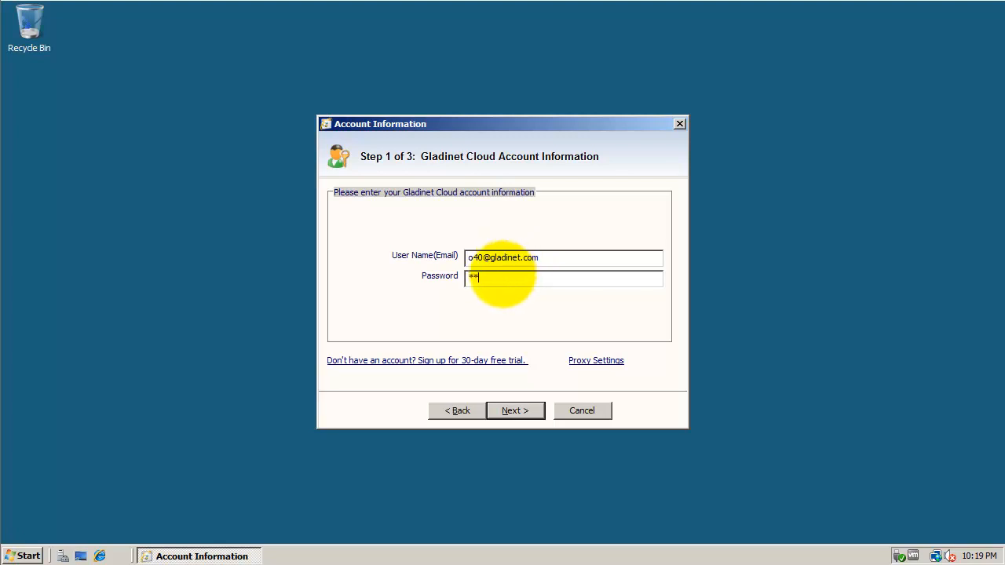
- Submit the Gladinet Cloud account password and accept the C:\gladinet_te\cache cache location
{"action": "type", "text": "***"}
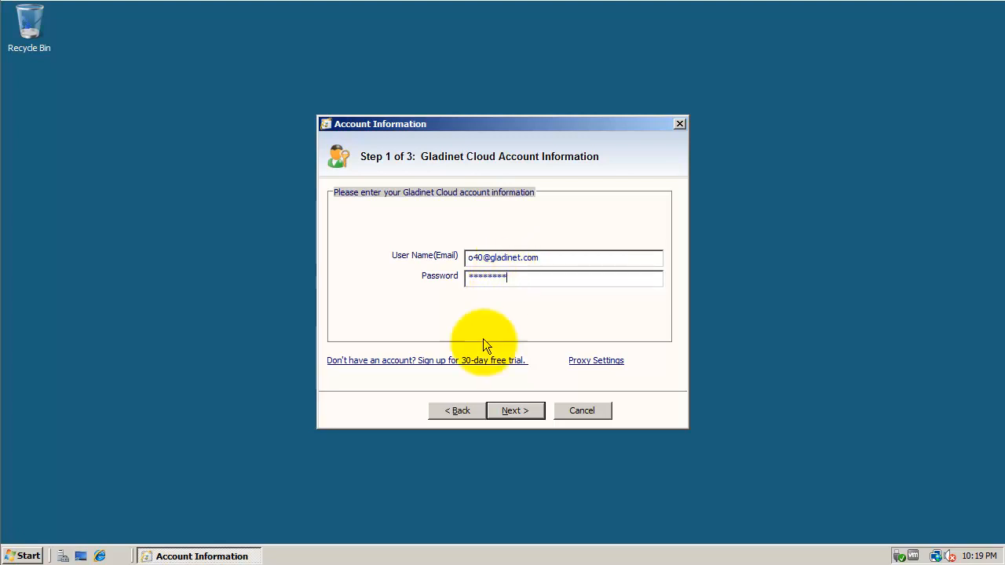
{"action": "left_click", "coordinate": [524, 414]}
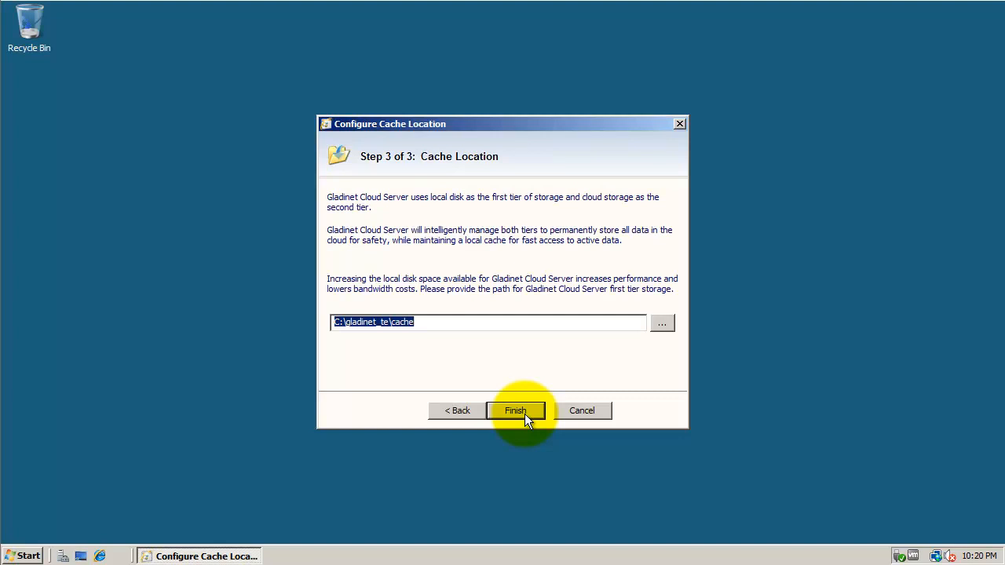
{"action": "left_click", "coordinate": [516, 410]}
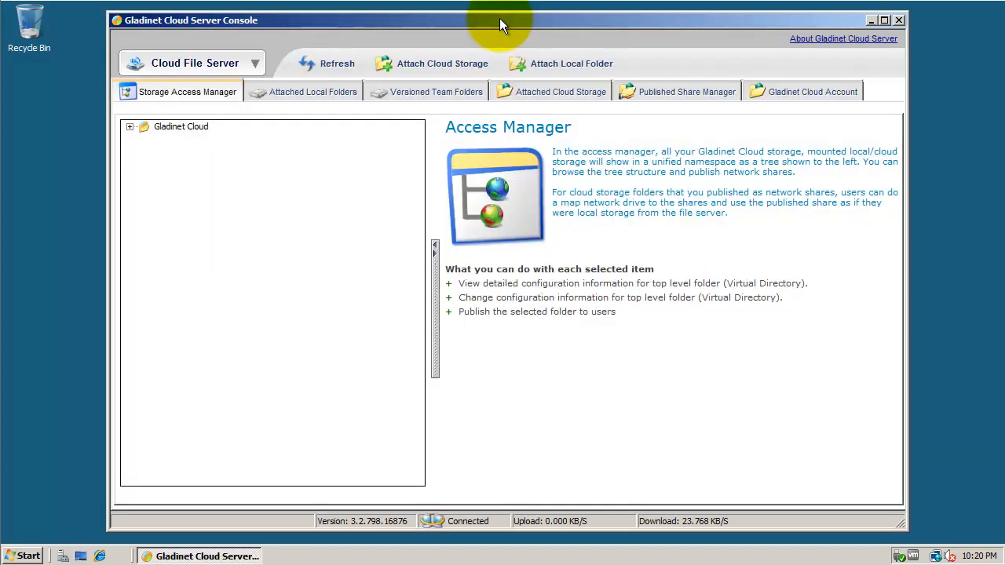
- Attach AT&T Synaptic Storage, rename the directory to 'ATT Synaptic Storage', and continue to login
{"action": "left_click", "coordinate": [131, 126]}
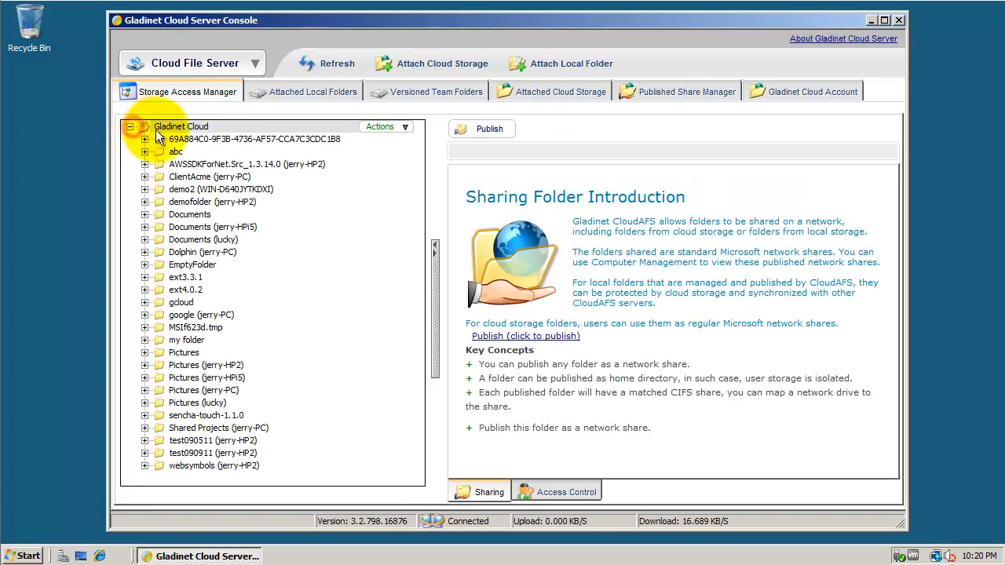
{"action": "left_click", "coordinate": [130, 127]}
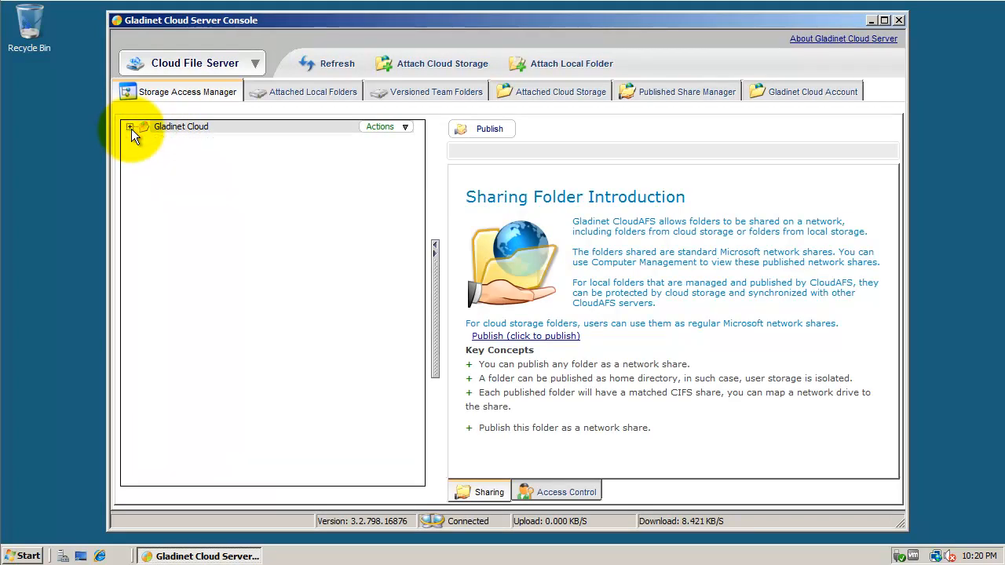
{"action": "left_click", "coordinate": [465, 65]}
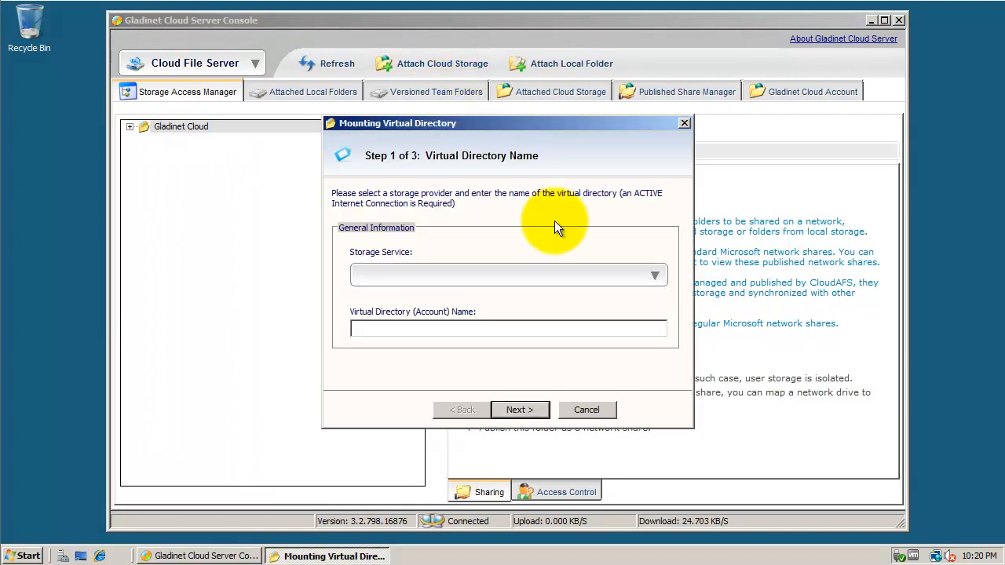
{"action": "left_click", "coordinate": [579, 276]}
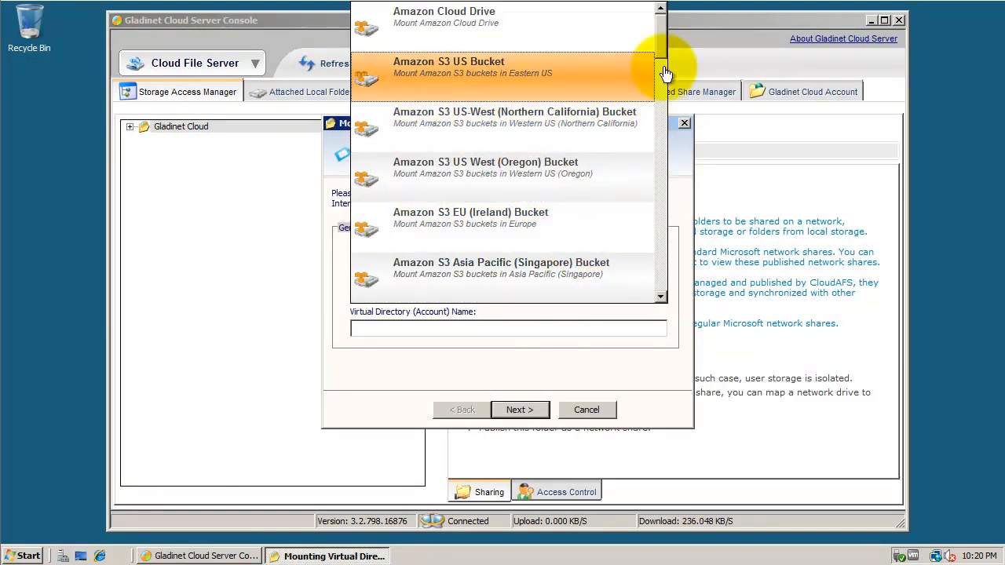
{"action": "left_click_drag", "start_coordinate": [661, 33], "coordinate": [657, 99]}
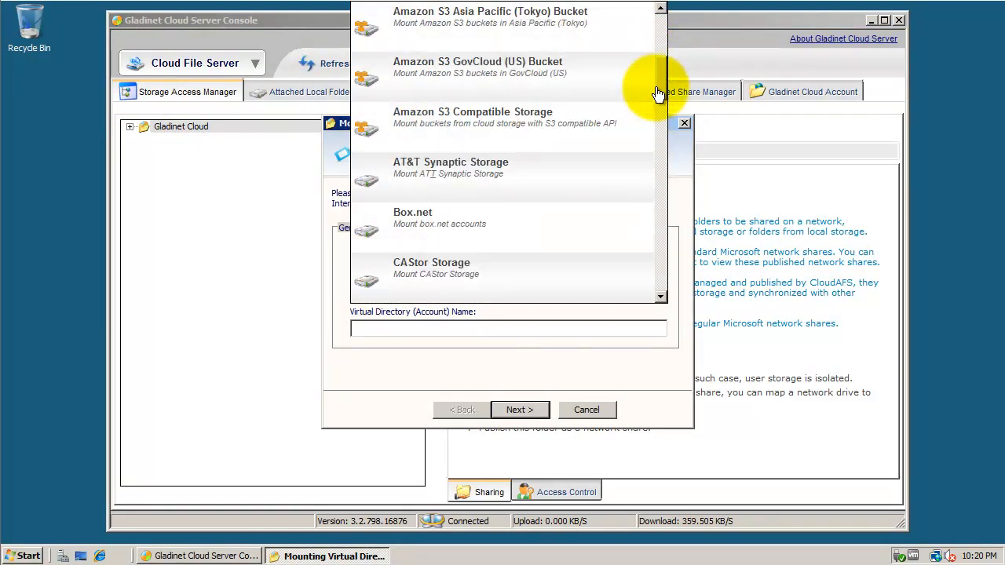
{"action": "left_click", "coordinate": [503, 169]}
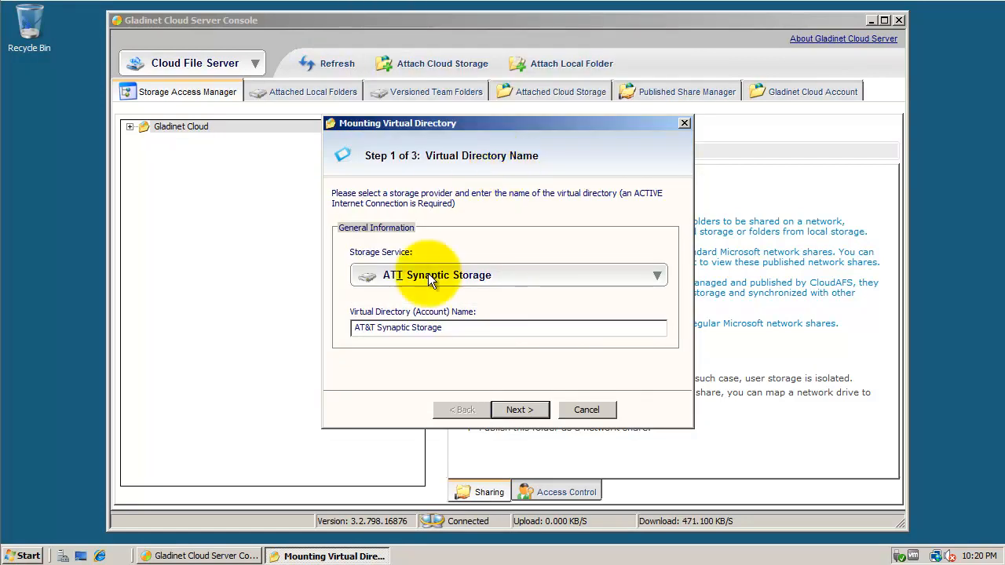
{"action": "left_click", "coordinate": [372, 328]}
{"action": "key", "text": "BackSpace"}
{"action": "left_click", "coordinate": [514, 408]}
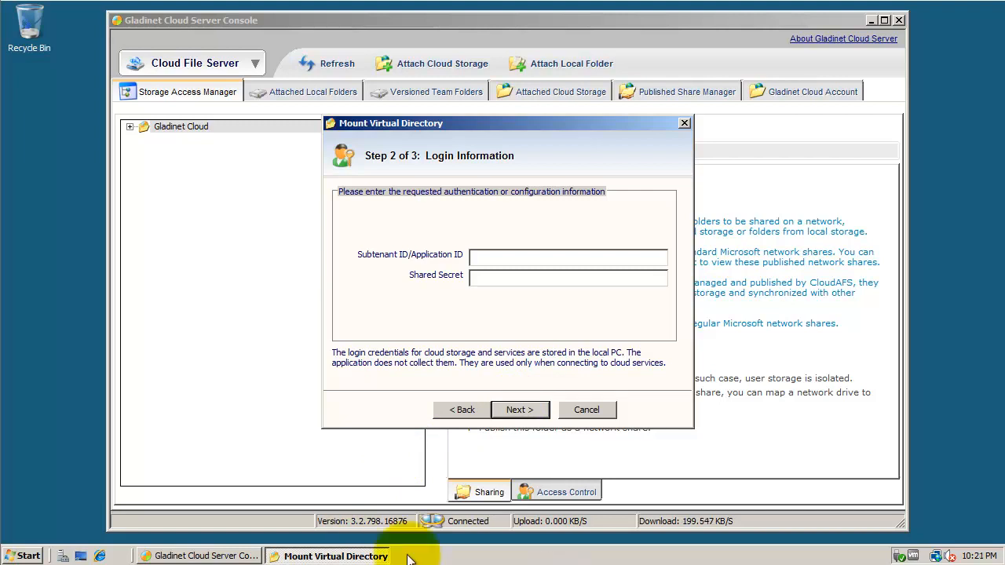
- Launch a new Internet Explorer window from the quick launch bar
{"action": "left_click", "coordinate": [100, 555]}
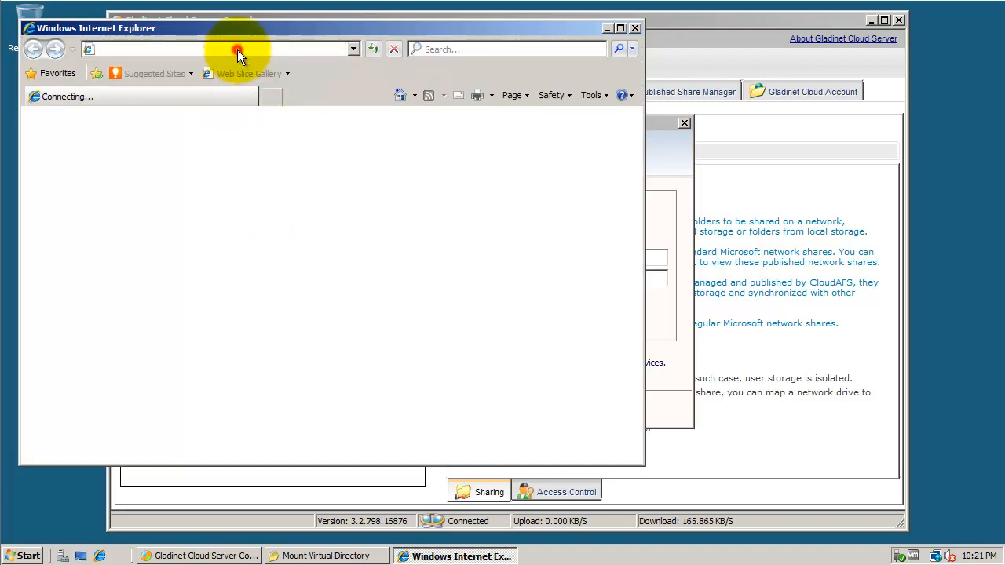
- Load the Synaptic Storage site and log in to AT&T Cloud Services with the account e-mail and password
{"action": "type", "text": "https://www.synaptic.att.com/clouduser/synaptic_welcome.html"}
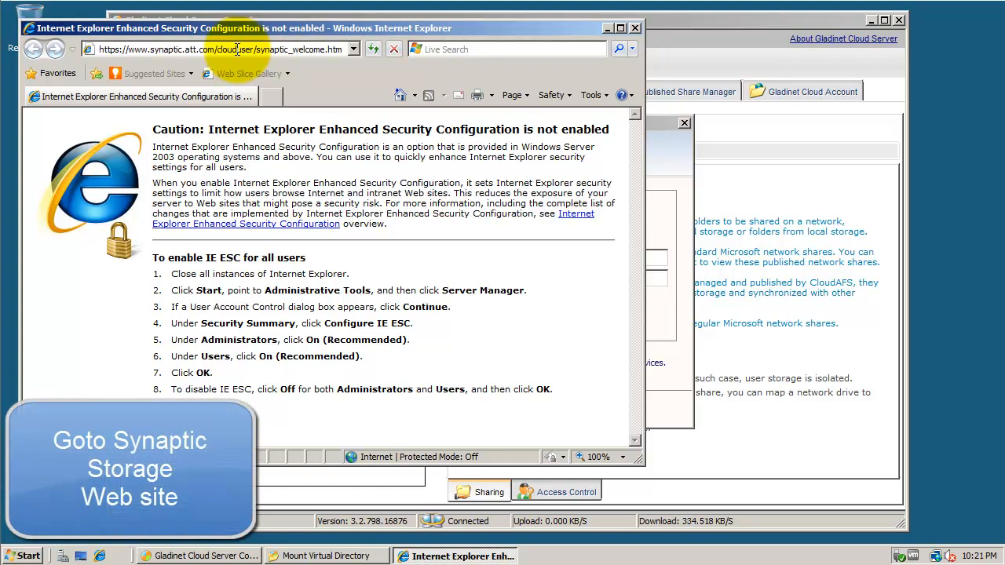
{"action": "key", "text": "Return"}
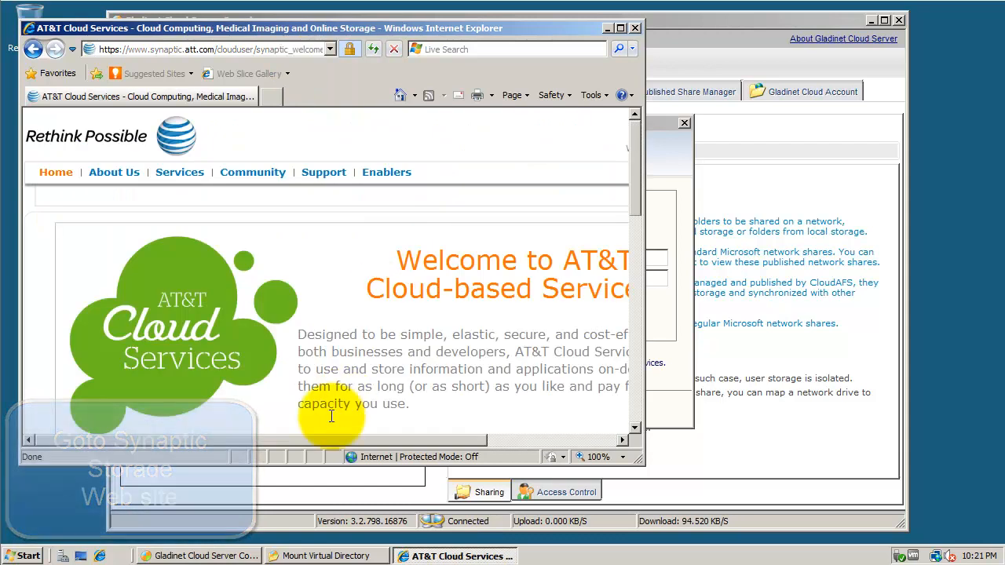
{"action": "left_click_drag", "start_coordinate": [252, 444], "coordinate": [385, 444]}
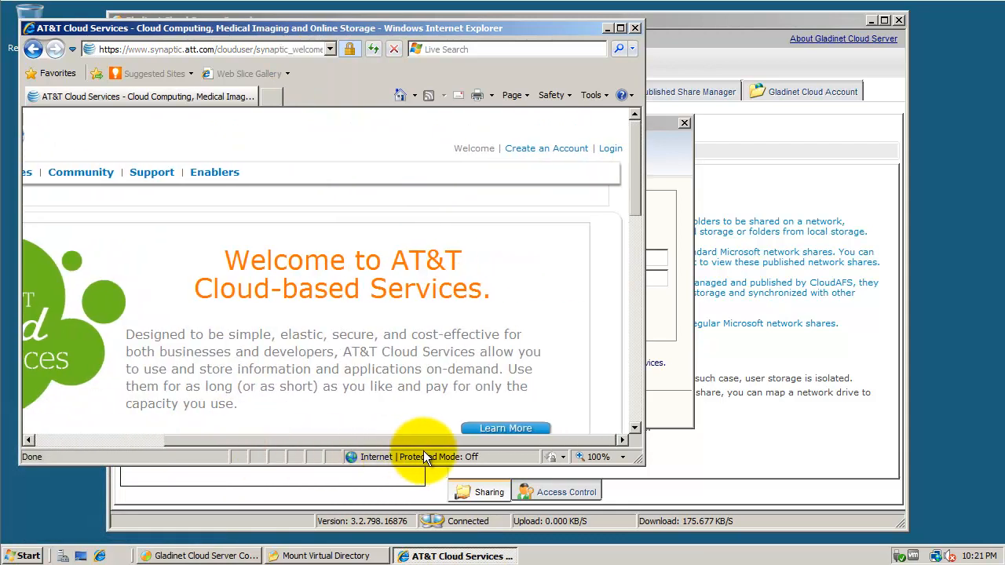
{"action": "left_click", "coordinate": [611, 151]}
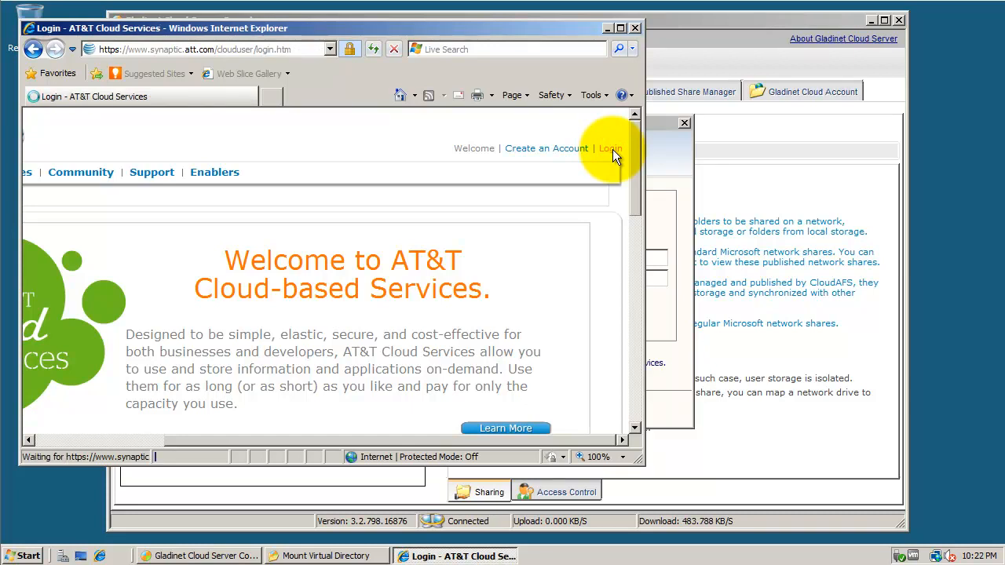
{"action": "left_click", "coordinate": [363, 298]}
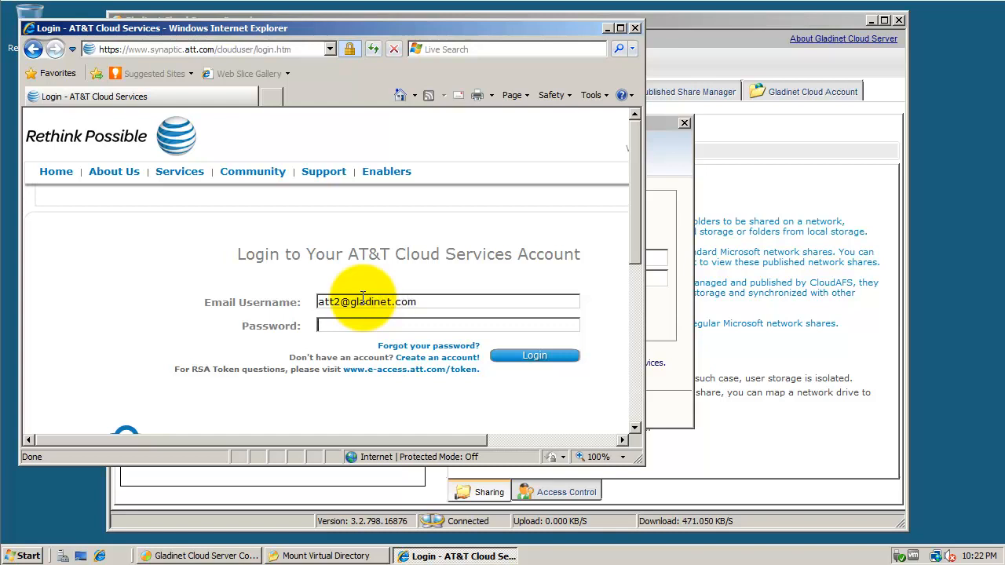
{"action": "type", "text": "•••••••"}
{"action": "left_click", "coordinate": [544, 360]}
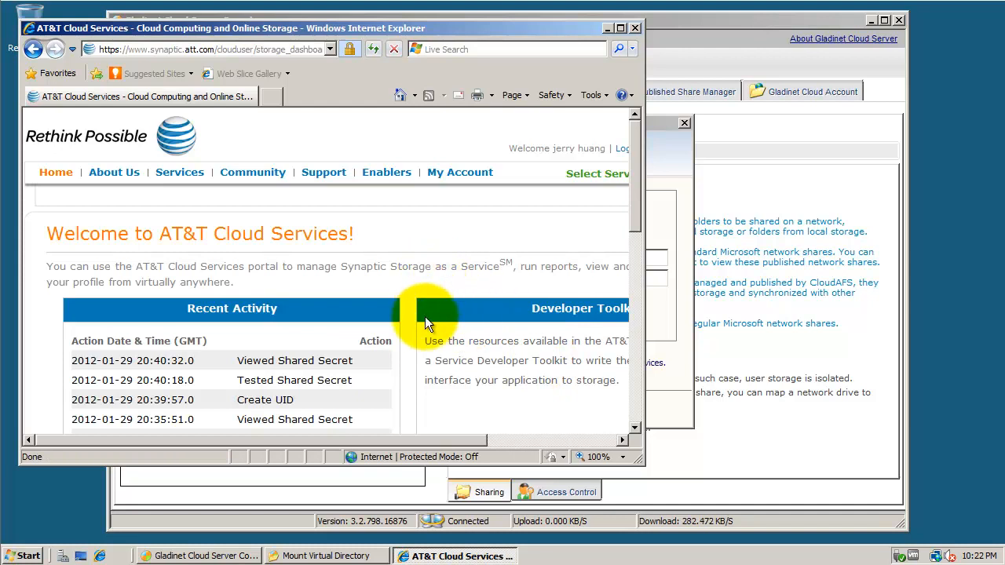
- Open the storage Service Settings page and enlarge the browser window
{"action": "left_click", "coordinate": [274, 196]}
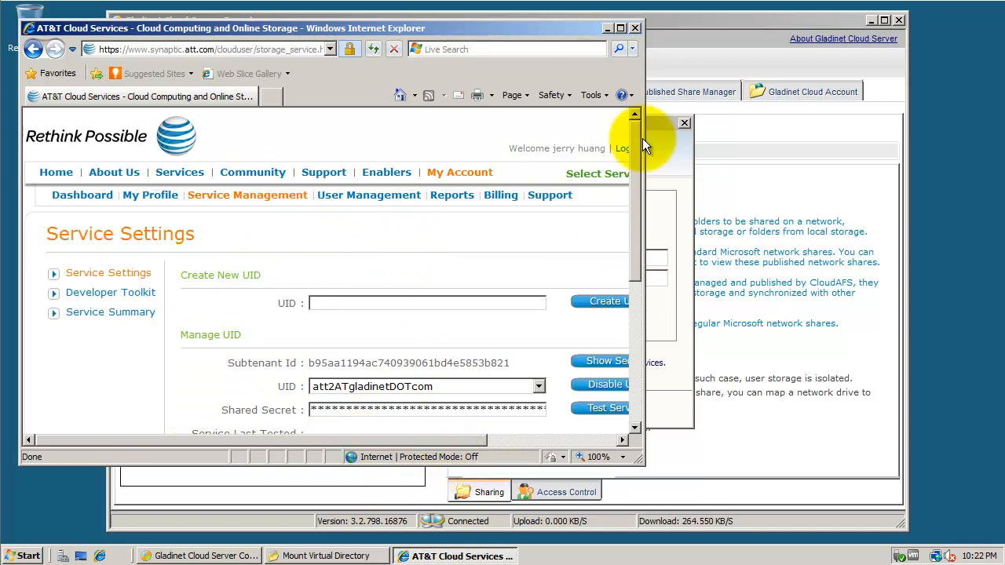
{"action": "left_click_drag", "start_coordinate": [641, 465], "coordinate": [690, 528]}
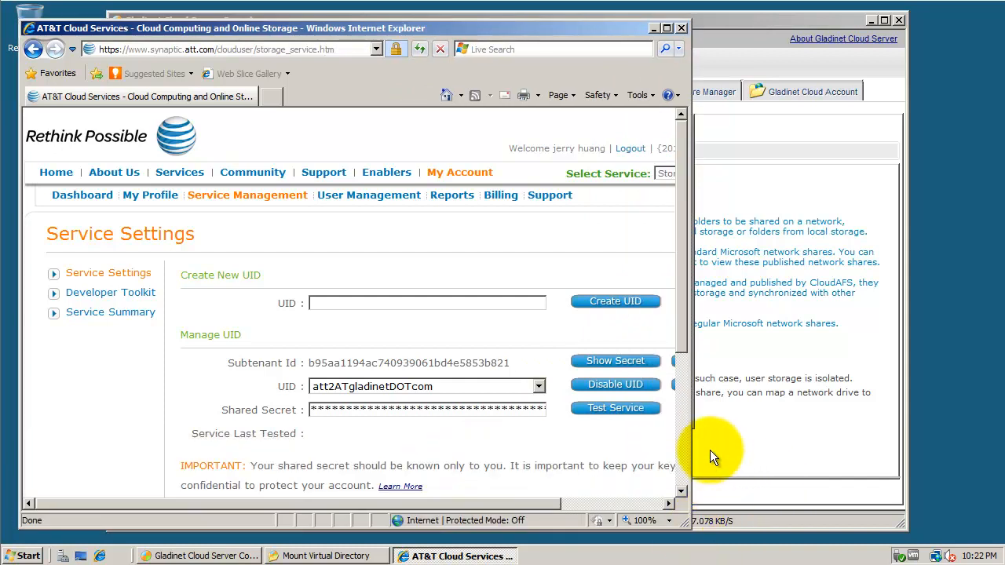
{"action": "left_click_drag", "start_coordinate": [690, 445], "coordinate": [822, 449]}
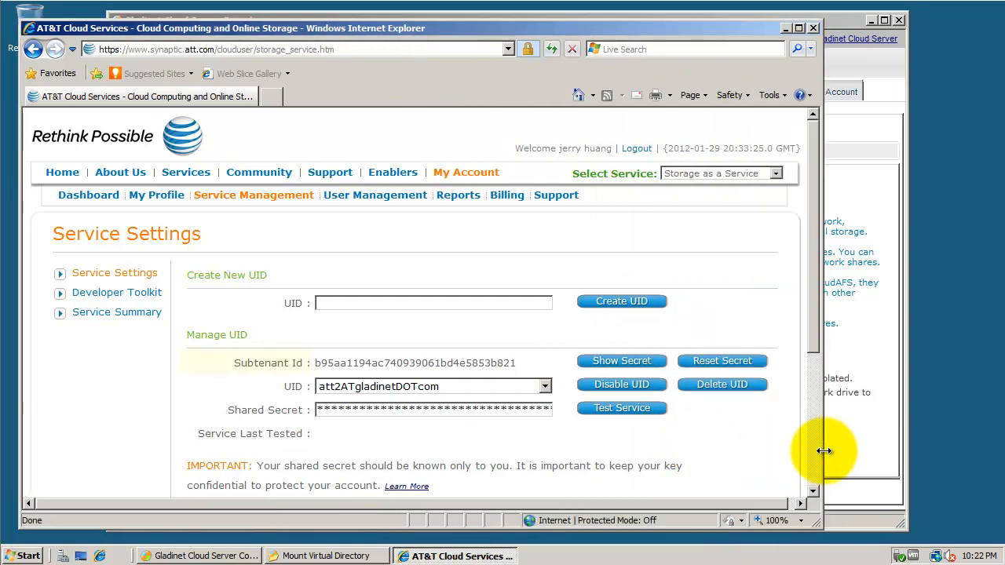
- Create a new UID for the user and select it in the Manage UID list
{"action": "left_click", "coordinate": [358, 303]}
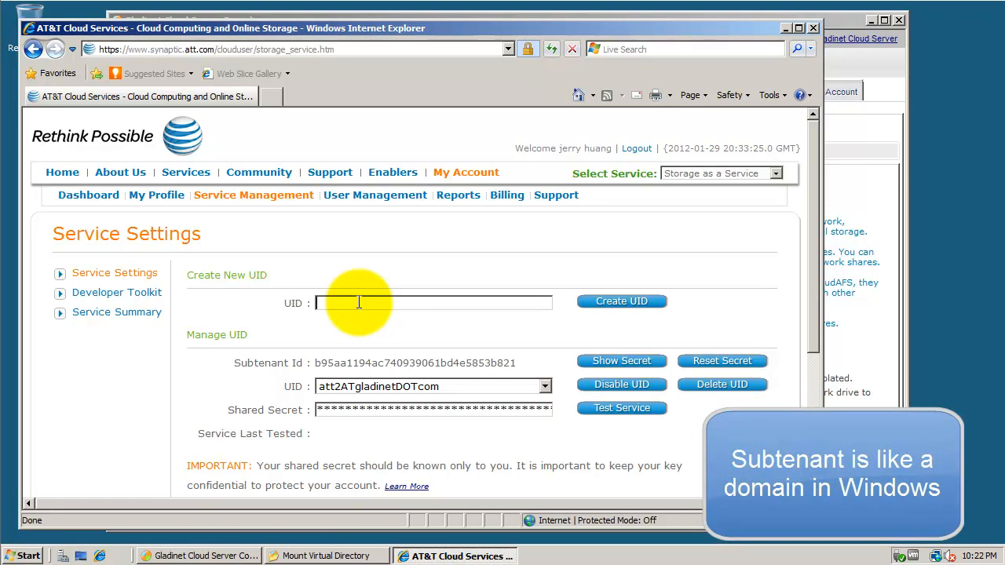
{"action": "type", "text": "john"}
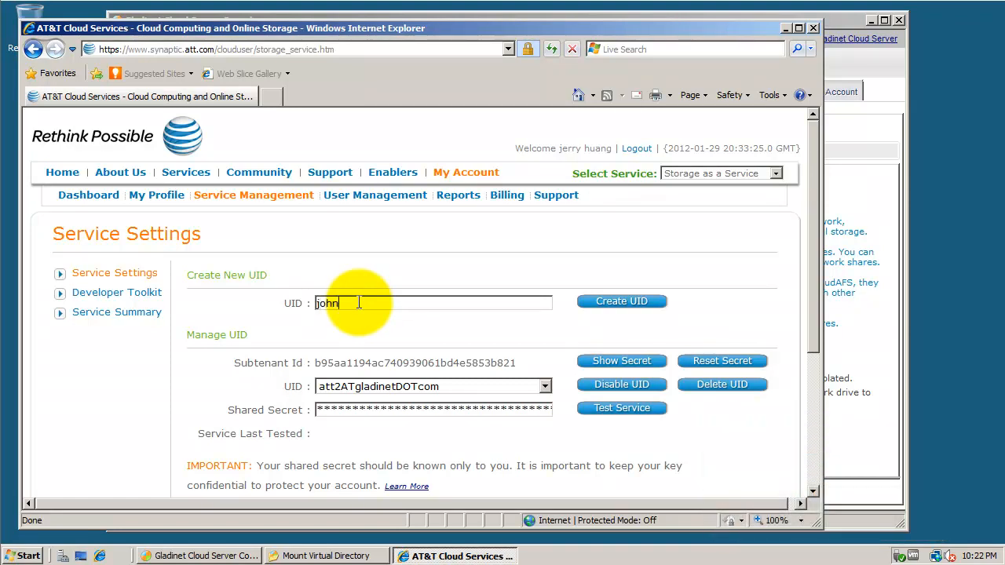
{"action": "left_click", "coordinate": [606, 305]}
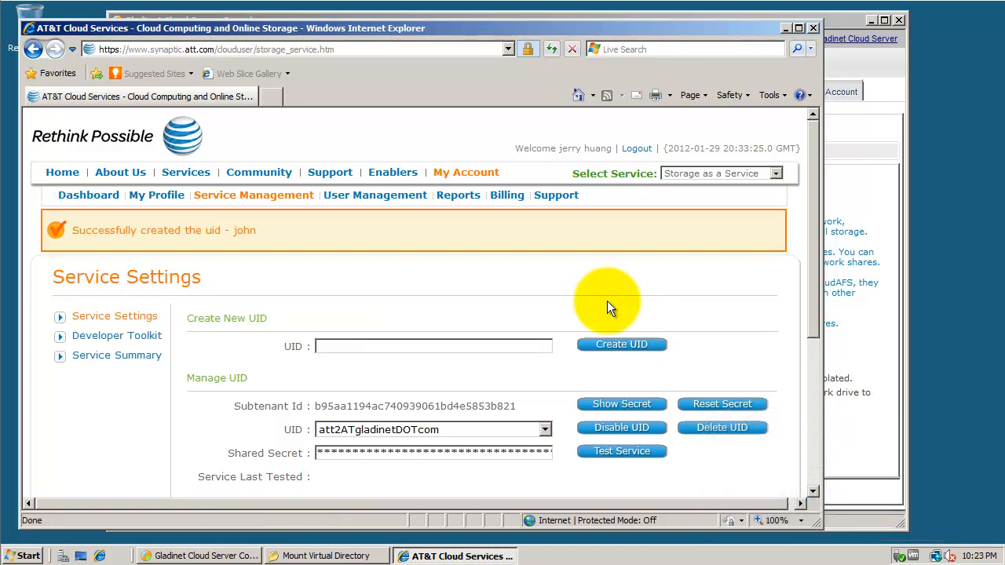
{"action": "scroll", "coordinate": [607, 301], "scroll_direction": "down", "scroll_amount": 1}
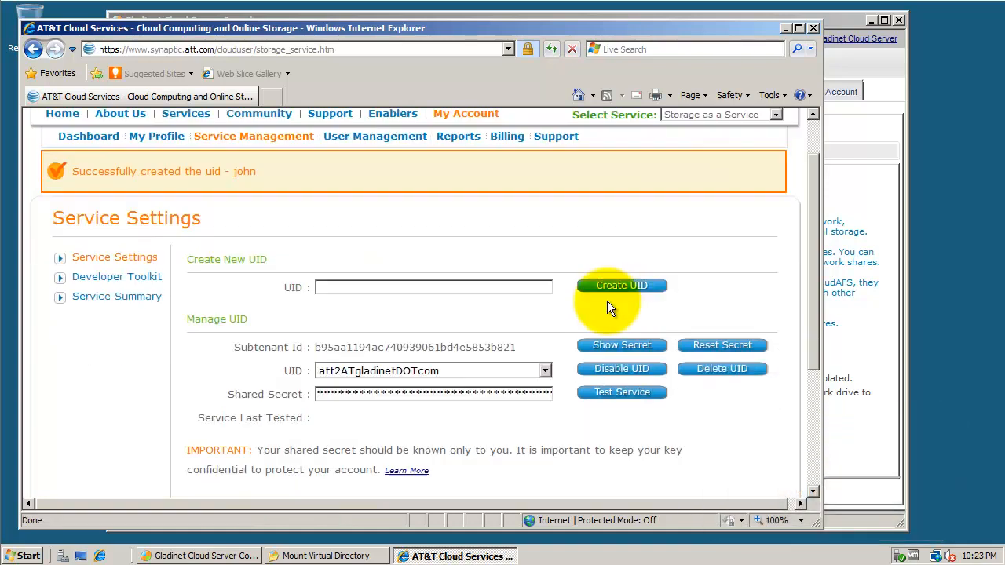
{"action": "left_click", "coordinate": [539, 374]}
{"action": "left_click", "coordinate": [337, 411]}
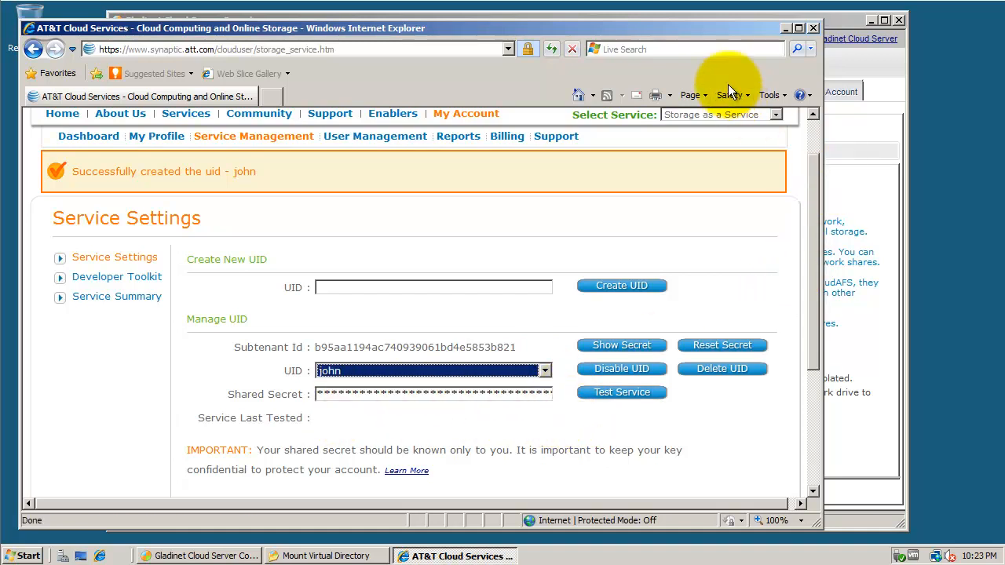
{"action": "left_click_drag", "start_coordinate": [689, 28], "coordinate": [371, 30]}
- Copy the Subtenant Id into the mount dialog, appending a slash and the UID
{"action": "left_click_drag", "start_coordinate": [593, 123], "coordinate": [859, 115]}
{"action": "left_click", "coordinate": [80, 27]}
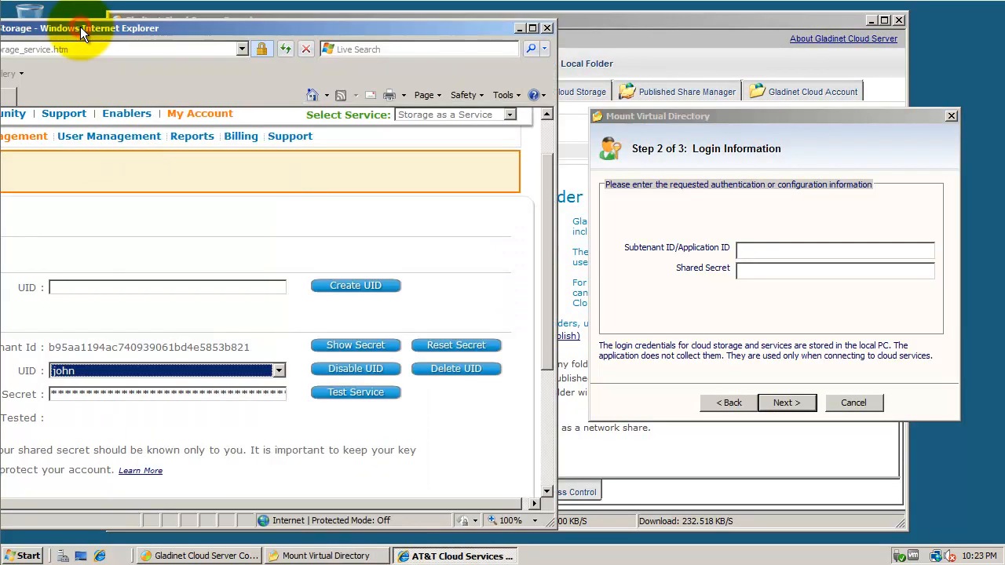
{"action": "left_click", "coordinate": [250, 347]}
{"action": "left_click_drag", "start_coordinate": [250, 346], "coordinate": [49, 348]}
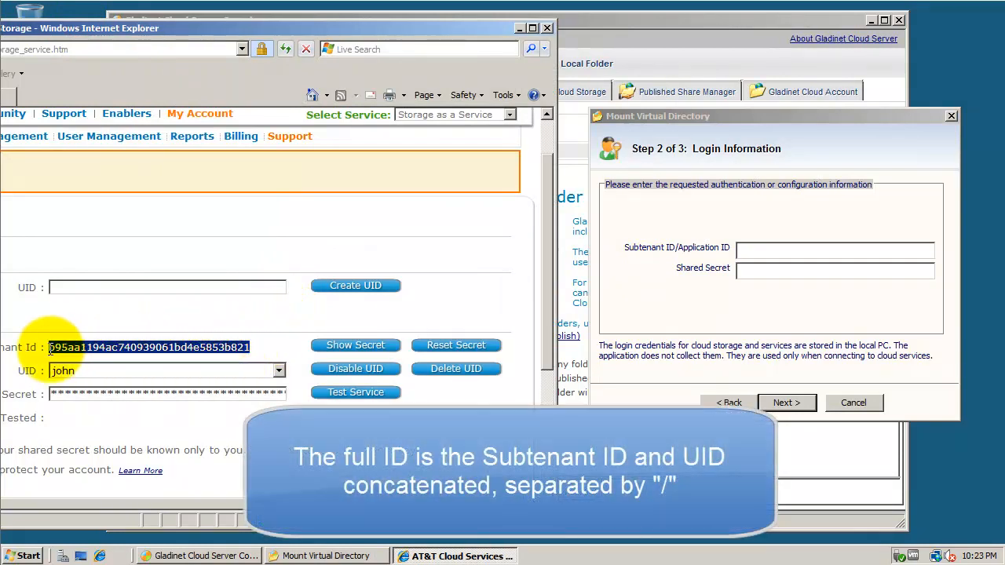
{"action": "left_click", "coordinate": [766, 250]}
{"action": "type", "text": "b95aa1194ac74093061bd4e5853b821"}
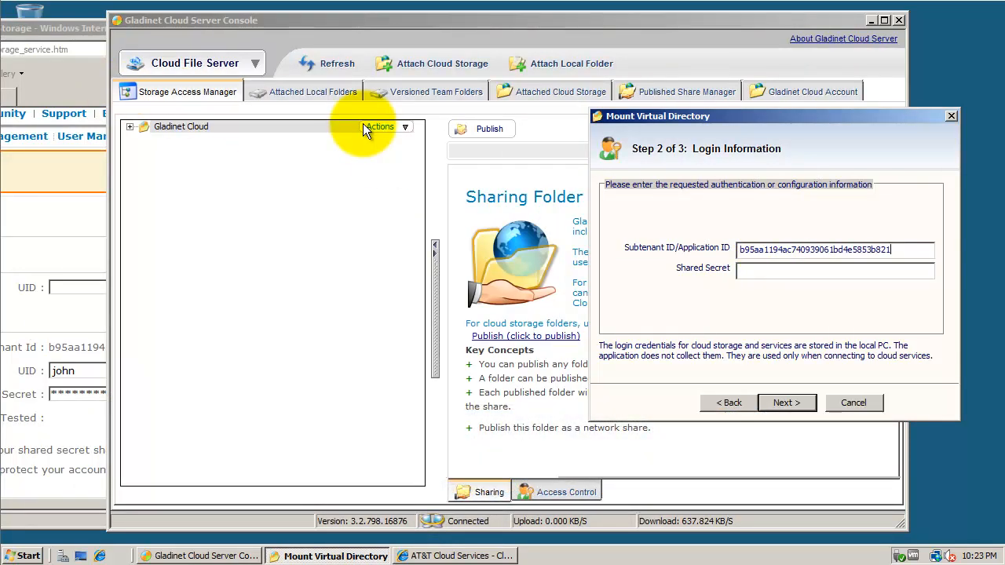
{"action": "type", "text": "/john"}
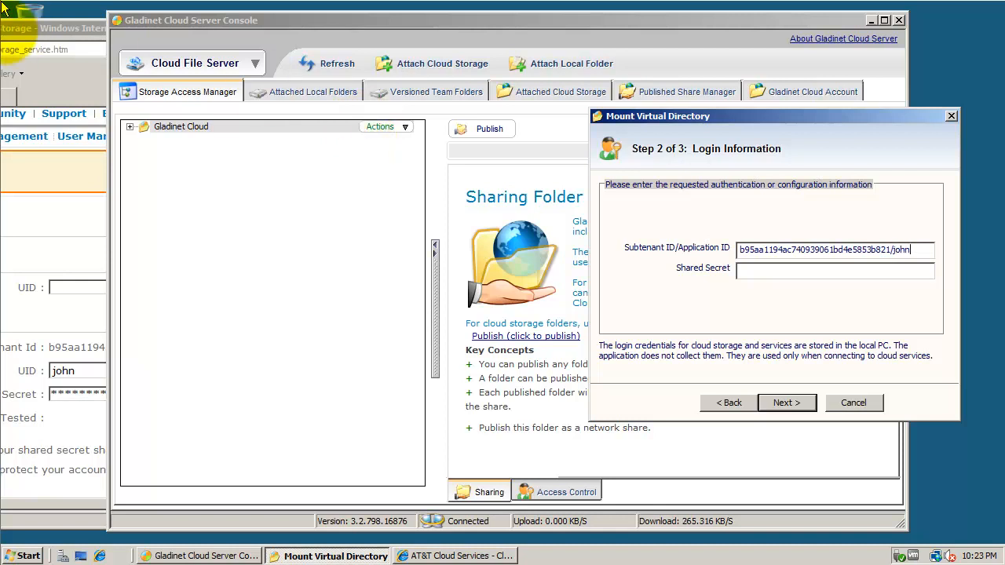
- Paste the UID's shared secret into the mount dialog and submit to mount the storage
{"action": "left_click", "coordinate": [57, 28]}
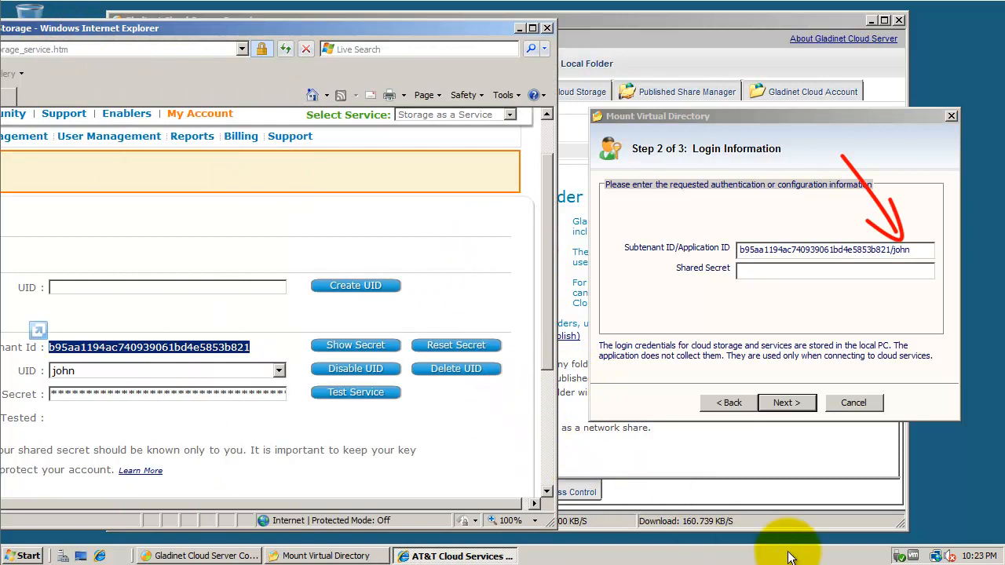
{"action": "left_click", "coordinate": [356, 345]}
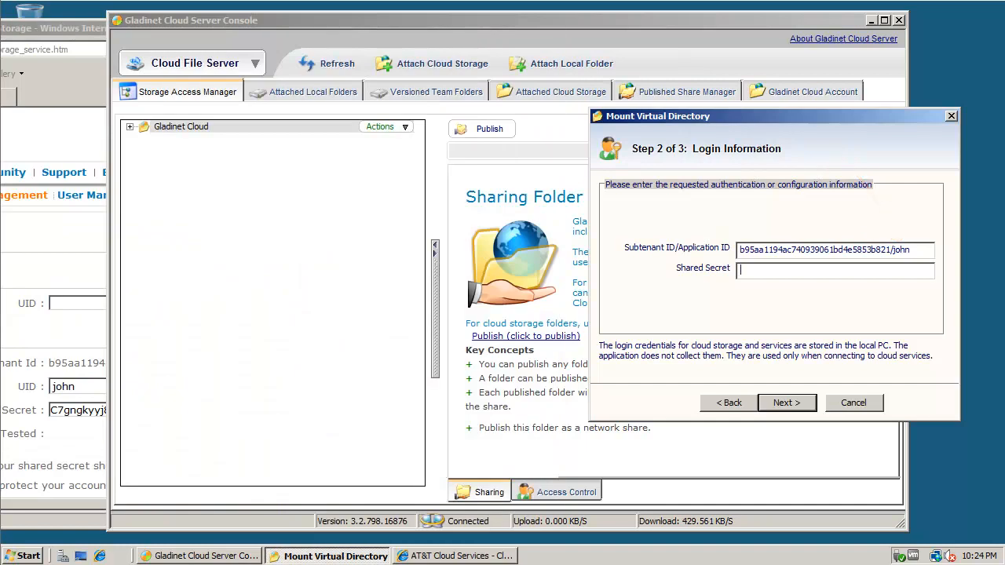
{"action": "left_click", "coordinate": [753, 273]}
{"action": "key", "text": "ctrl+v"}
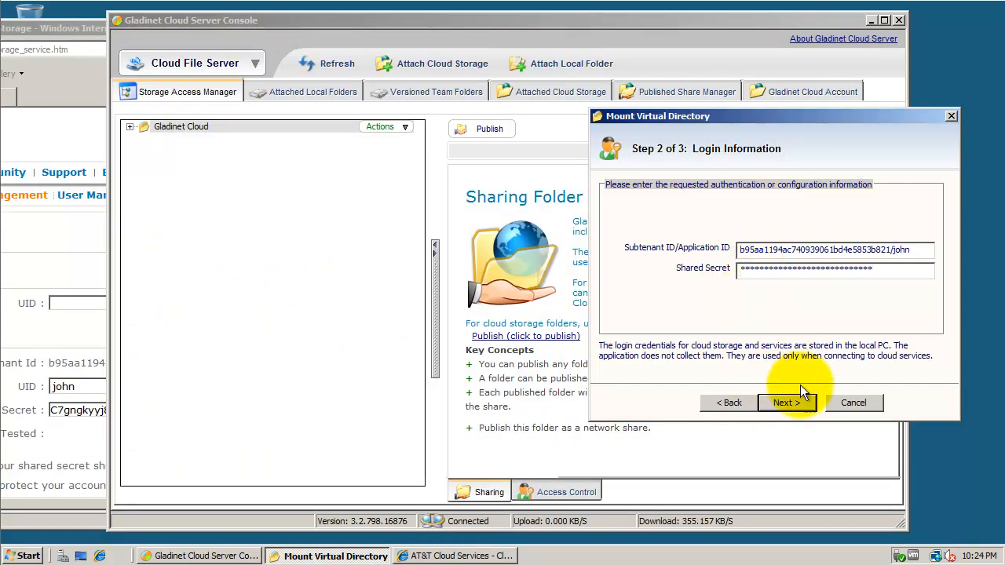
{"action": "left_click", "coordinate": [787, 402]}
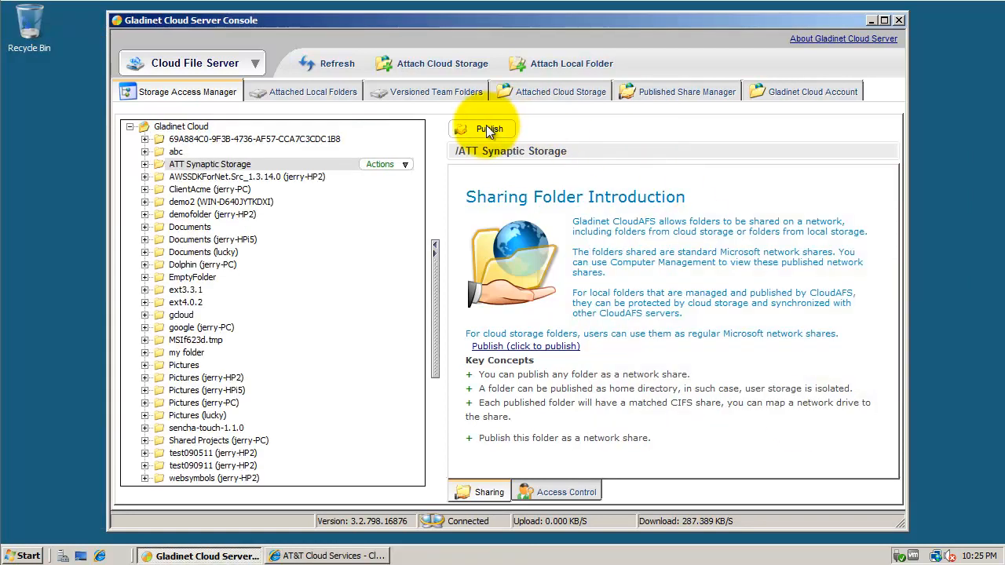
- Publish ATT Synaptic Storage as a network share named 'att'
{"action": "left_click", "coordinate": [485, 130]}
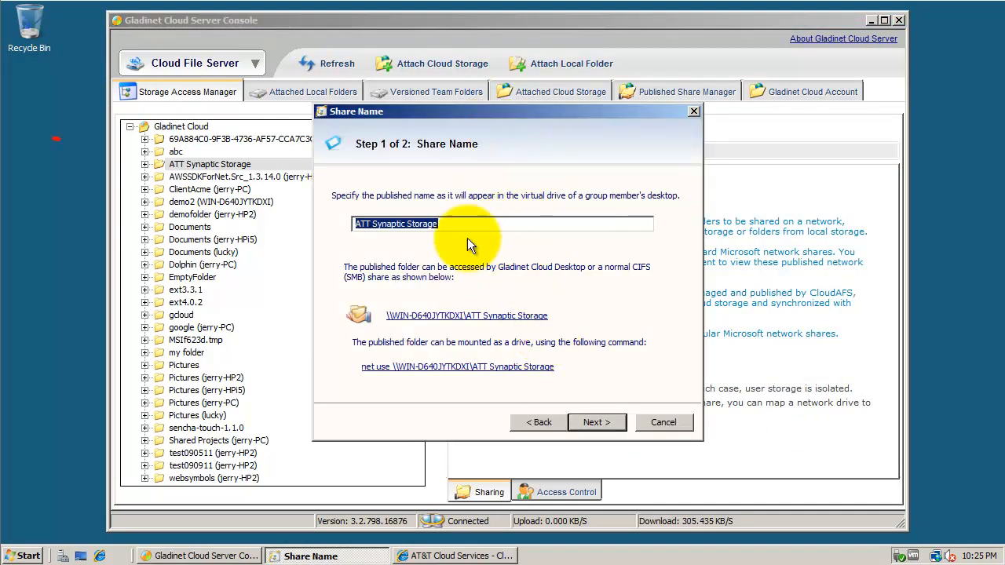
{"action": "type", "text": "att"}
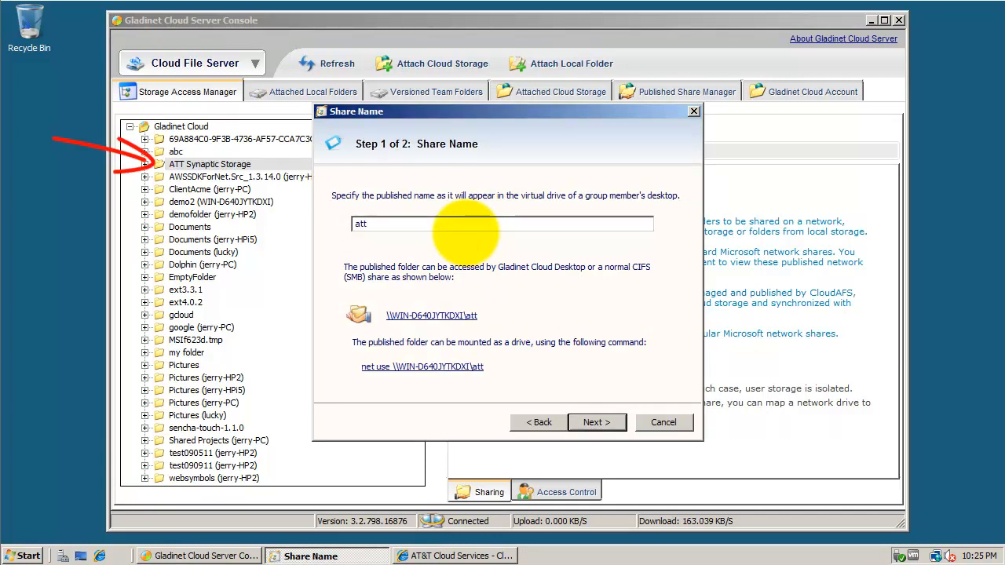
{"action": "left_click", "coordinate": [604, 422]}
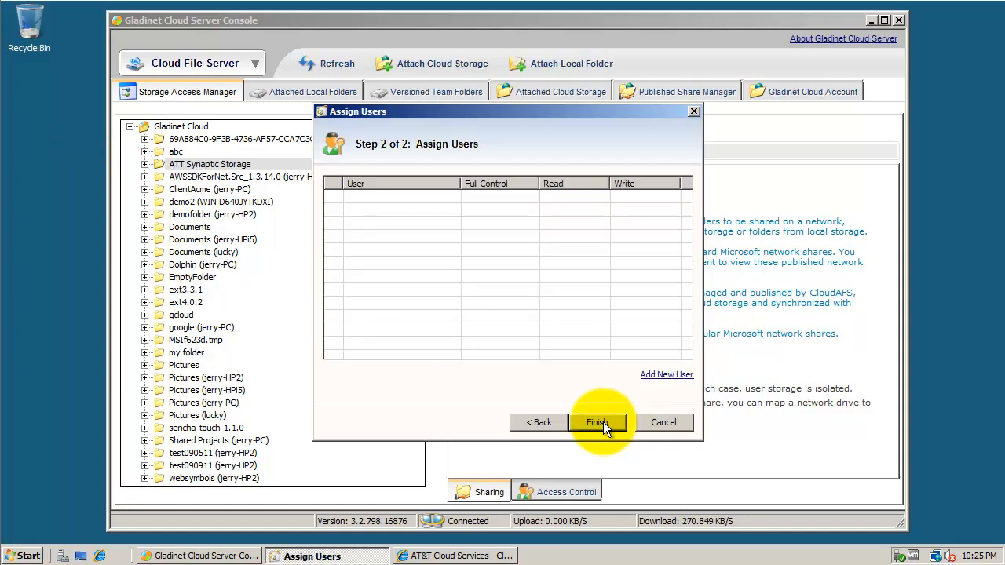
- Give the Administrator account Full Control, Read and Write on the att share and finish publishing
{"action": "left_click", "coordinate": [666, 374]}
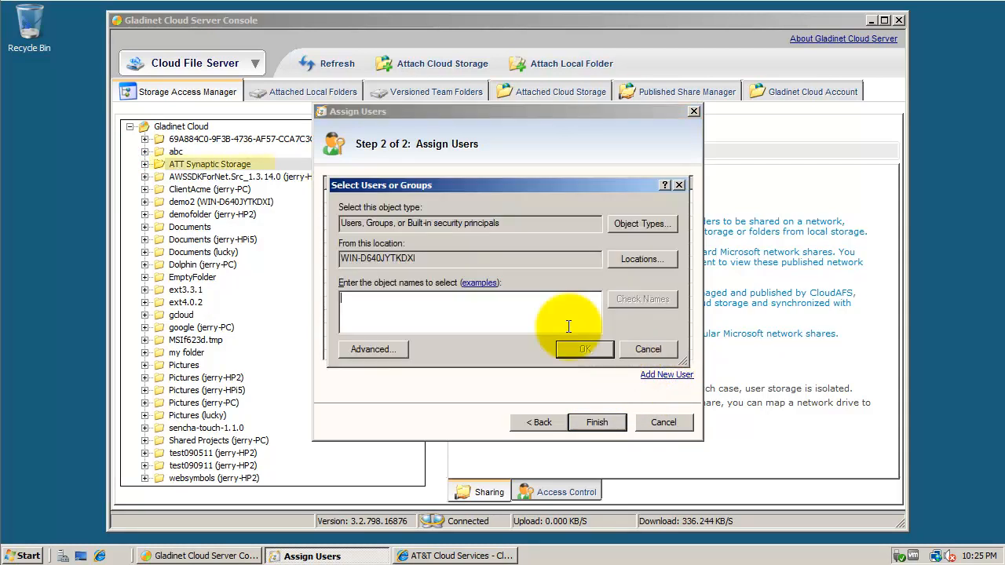
{"action": "type", "text": "ad"}
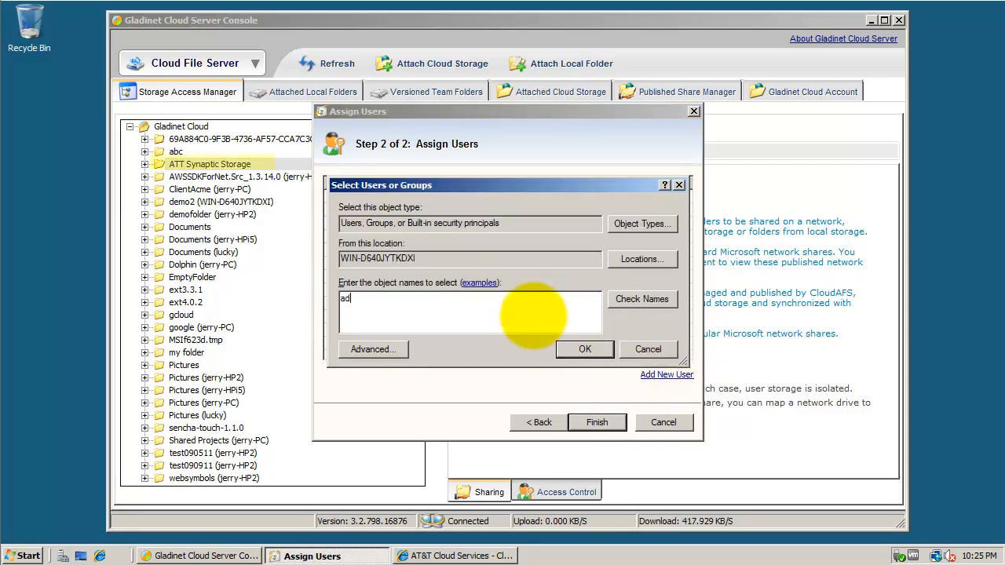
{"action": "type", "text": "ministrator"}
{"action": "left_click", "coordinate": [663, 299]}
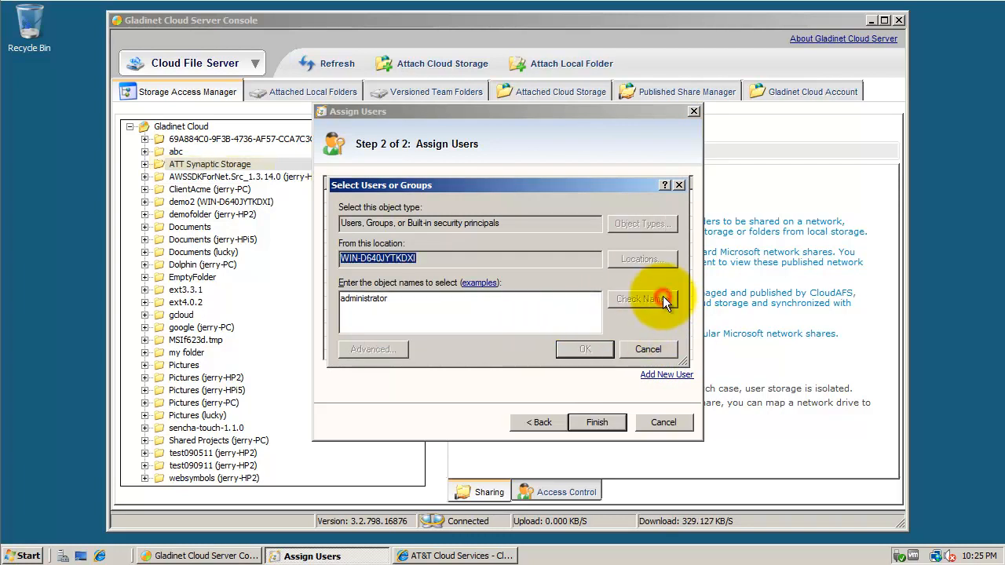
{"action": "left_click", "coordinate": [577, 351]}
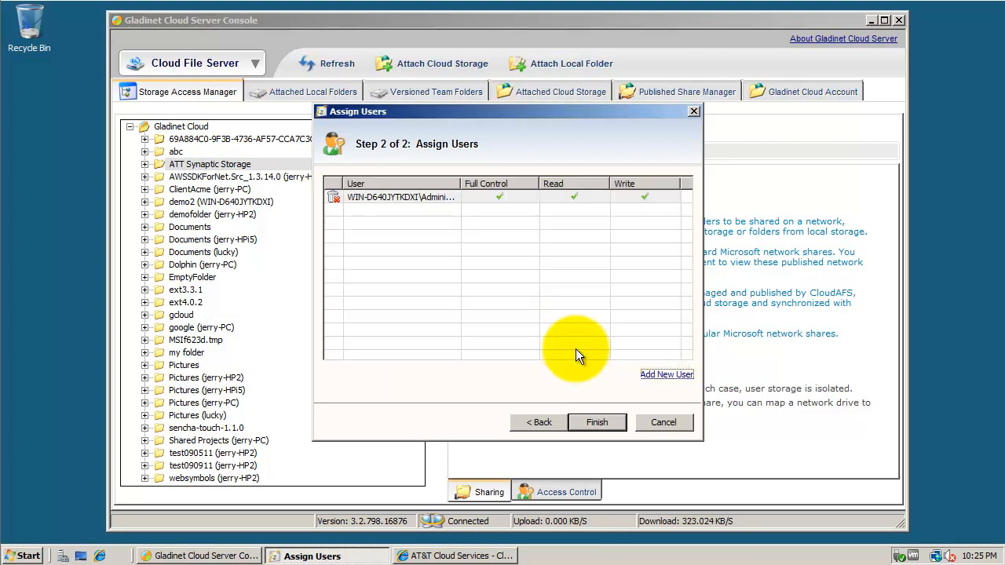
{"action": "left_click", "coordinate": [599, 424]}
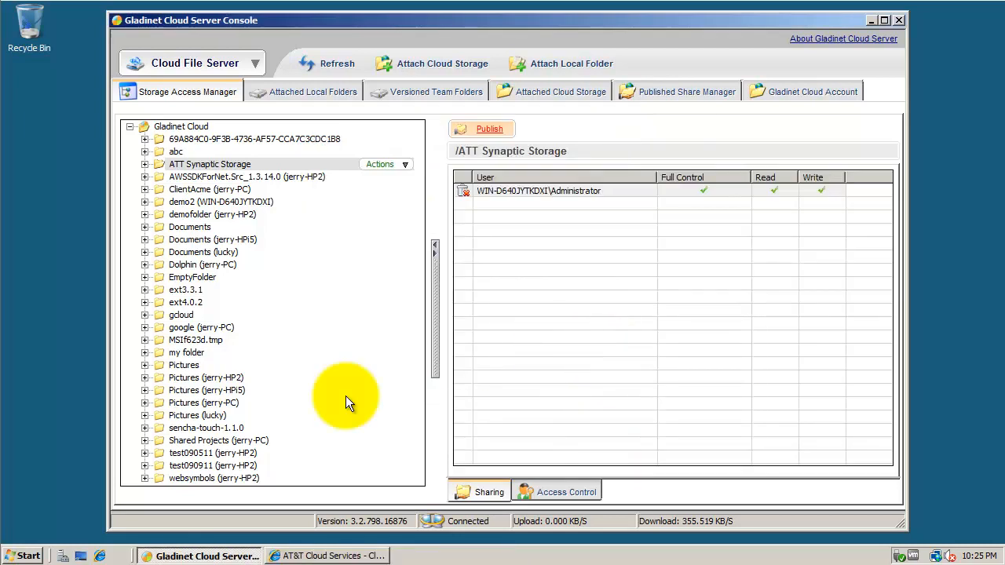
- Map drive Z: to \\WIN-D640JYTKDXI\att and open the empty drive in Explorer
{"action": "left_click", "coordinate": [23, 555]}
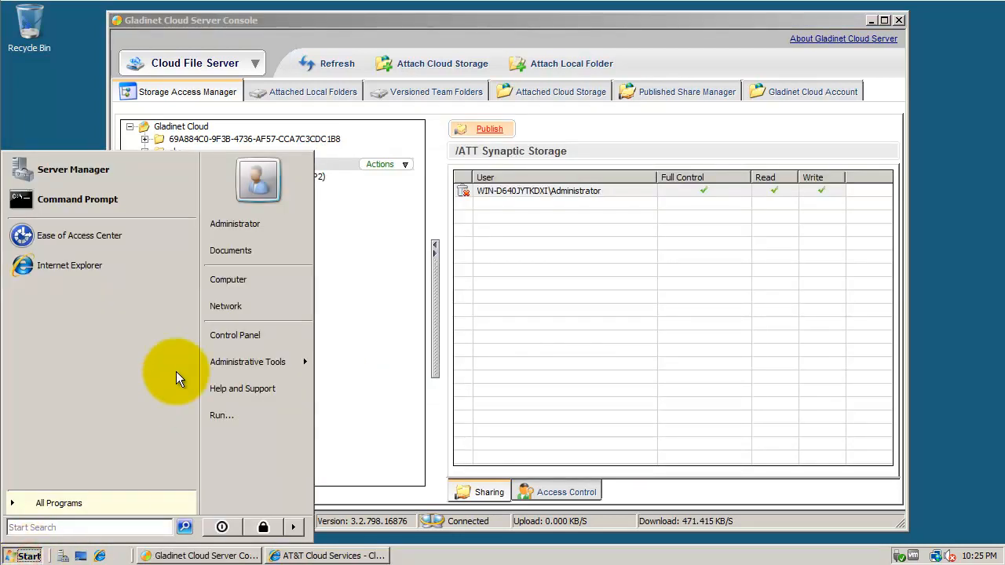
{"action": "right_click", "coordinate": [257, 280]}
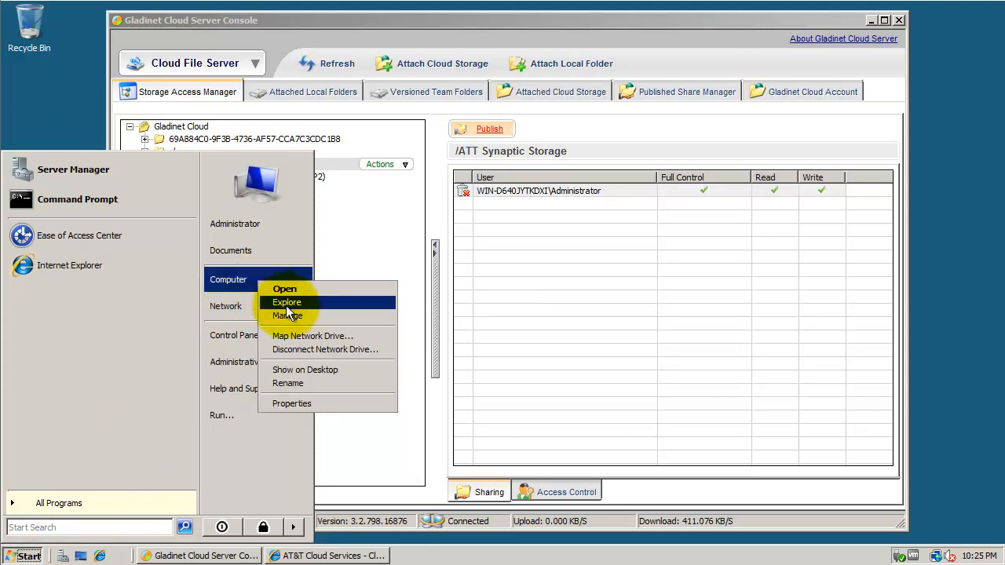
{"action": "left_click", "coordinate": [309, 336]}
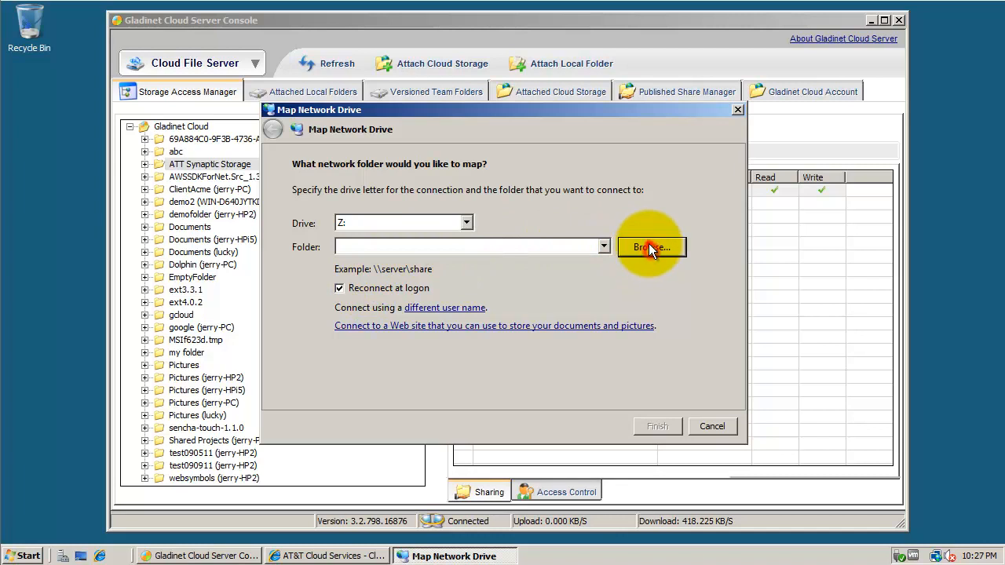
{"action": "left_click", "coordinate": [649, 246]}
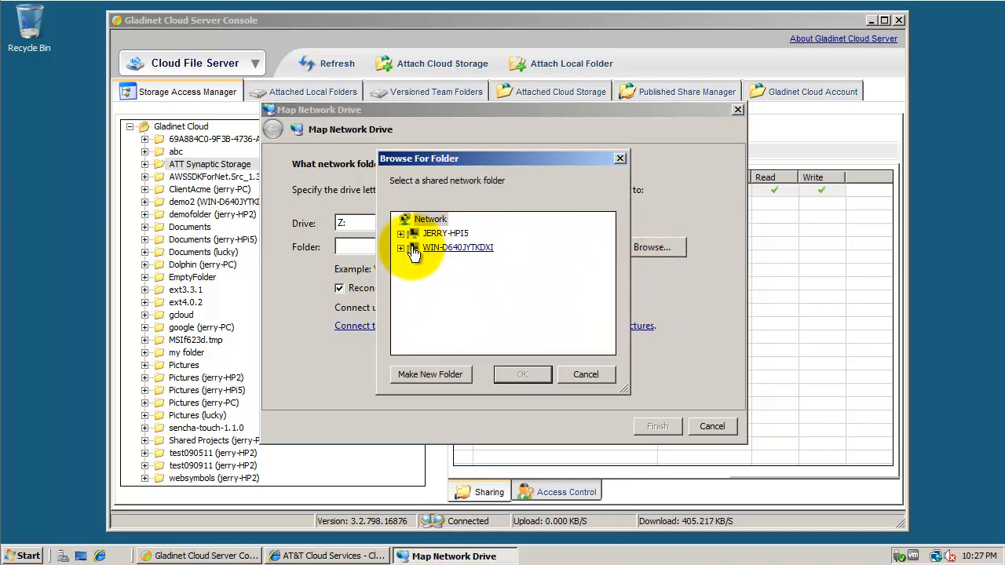
{"action": "left_click", "coordinate": [401, 248]}
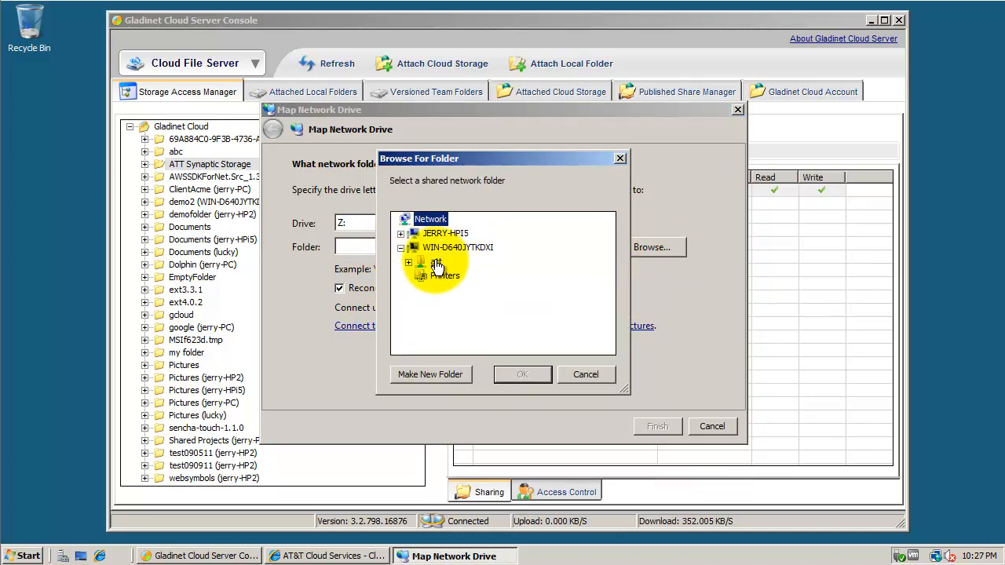
{"action": "left_click", "coordinate": [436, 264]}
{"action": "left_click", "coordinate": [522, 374]}
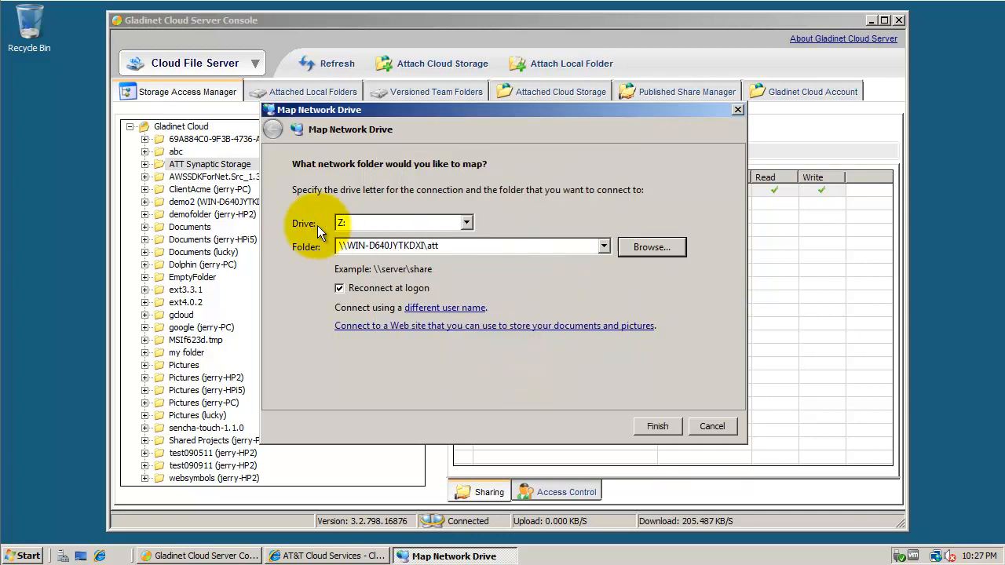
{"action": "left_click", "coordinate": [658, 426]}
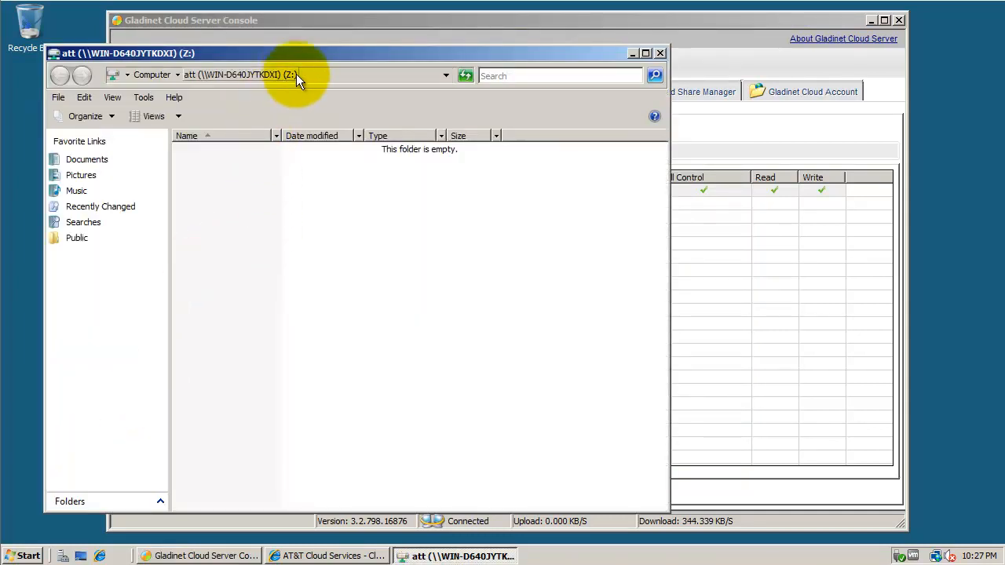
- Move the att (Z:) Explorer window to the right to uncover the Gladinet folder tree
{"action": "left_click_drag", "start_coordinate": [306, 55], "coordinate": [560, 67]}
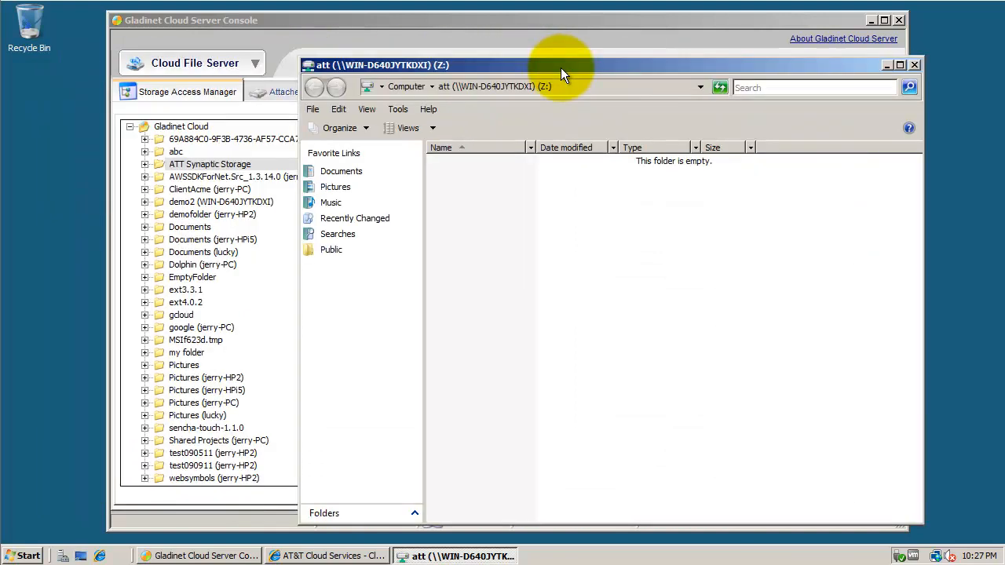